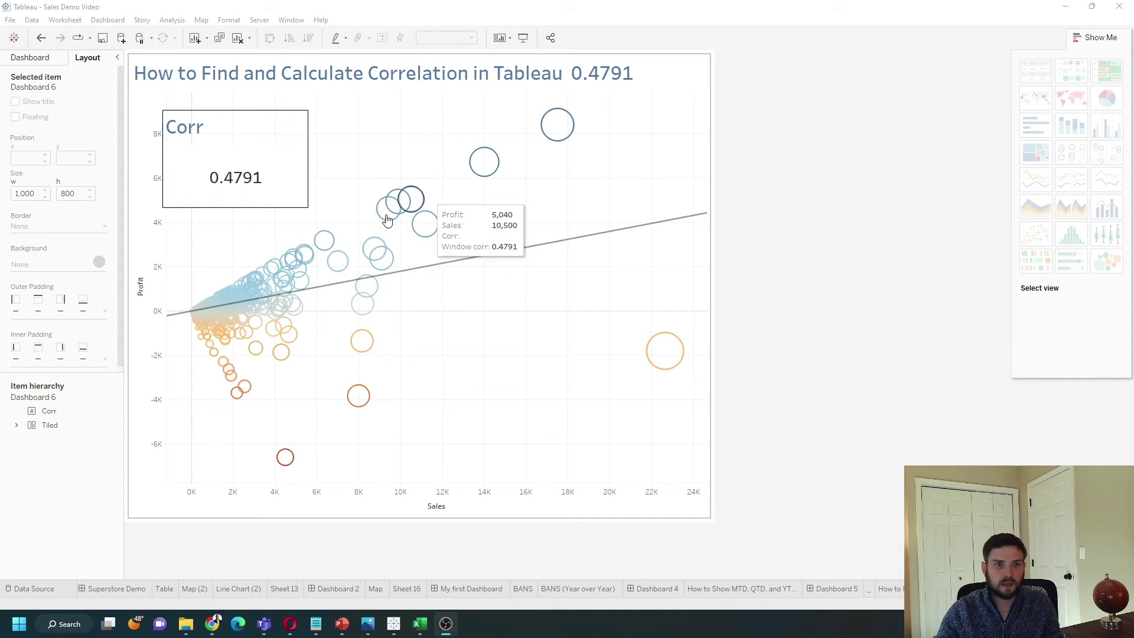
Select the Corr value sheet on the dashboard to open the blank Corr worksheet.
mouse_move(476, 260)
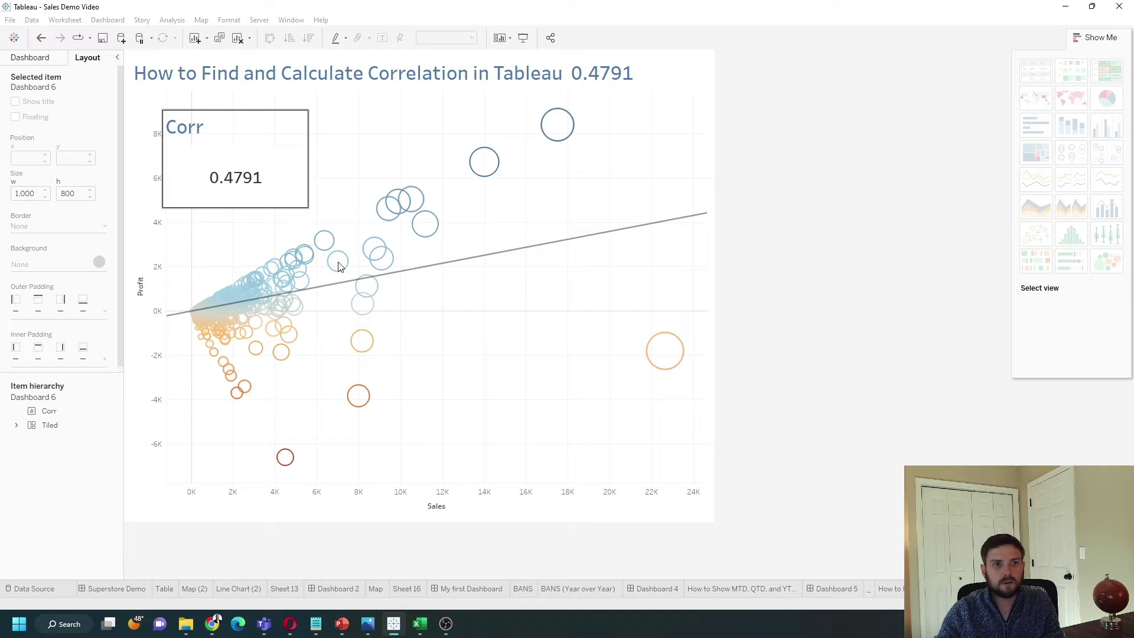
click(286, 126)
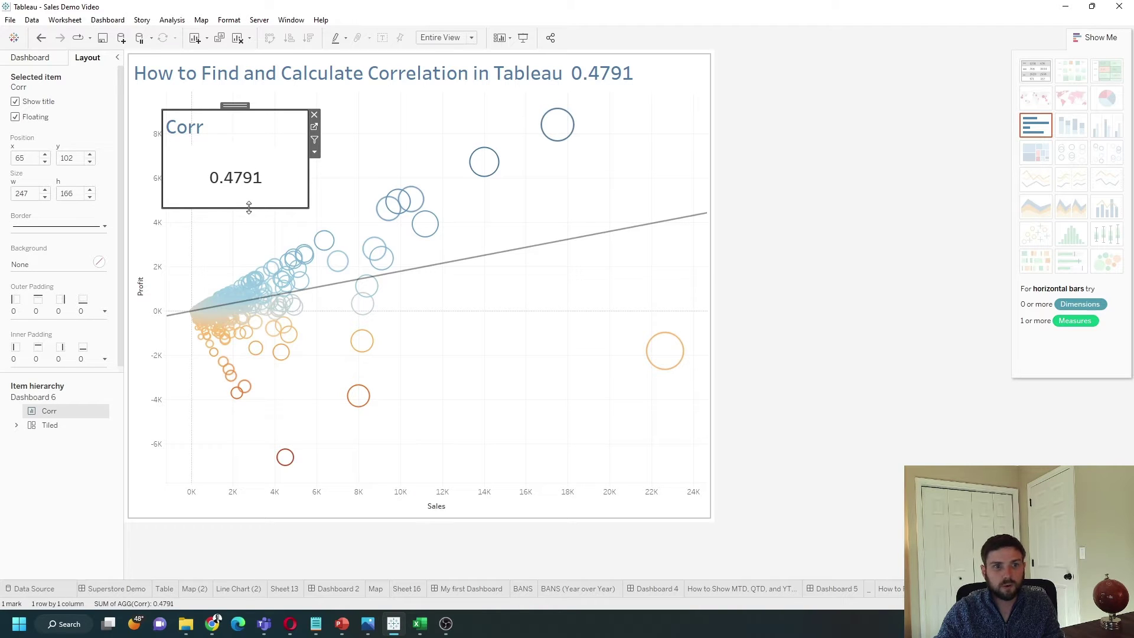
mouse_move(242, 198)
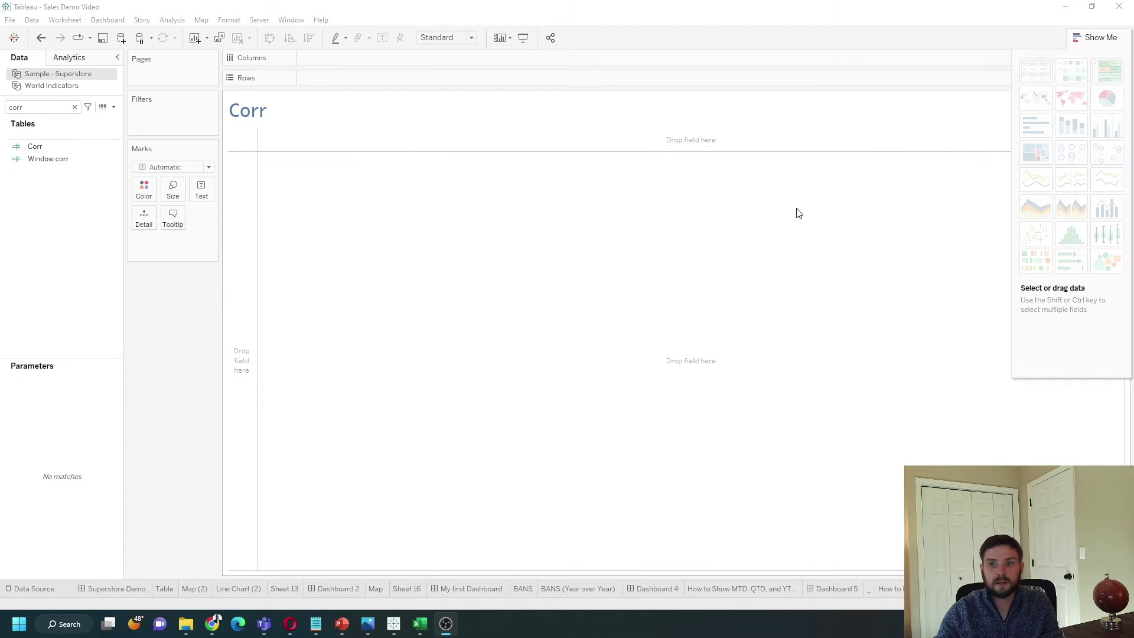
Hide Show Me and start a new calculated field named 'Corr 1'.
click(1099, 37)
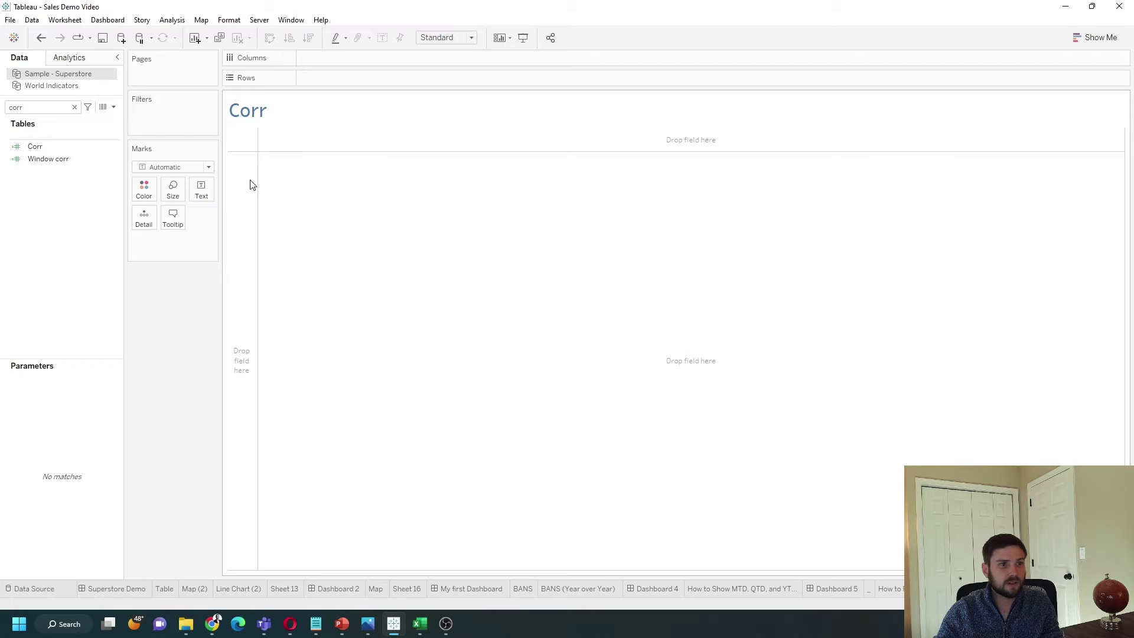
click(113, 107)
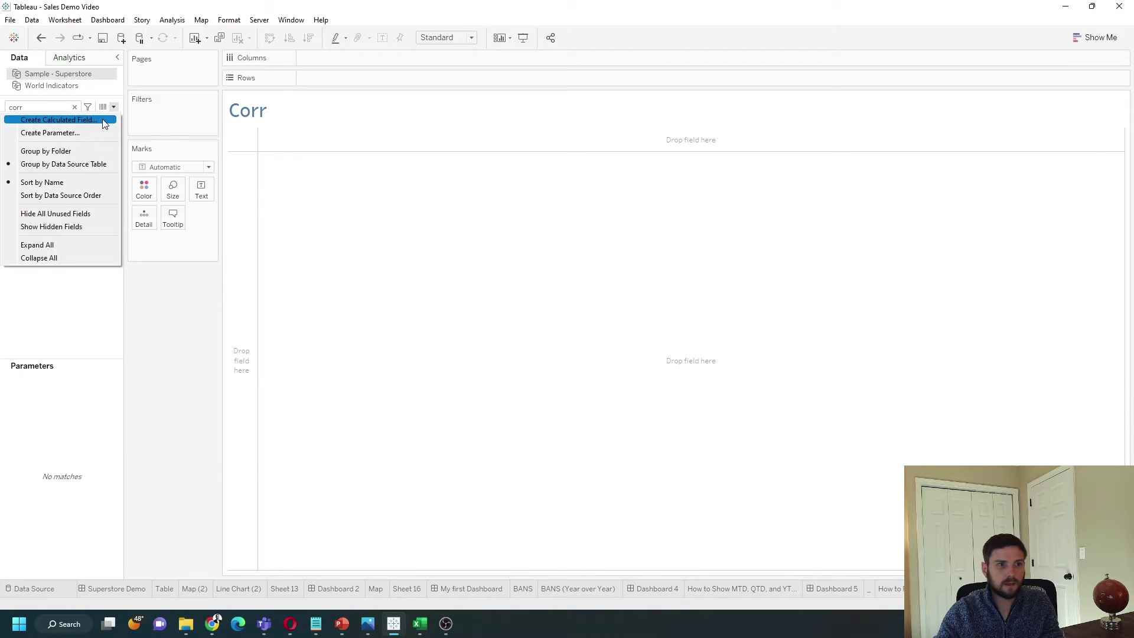
click(104, 120)
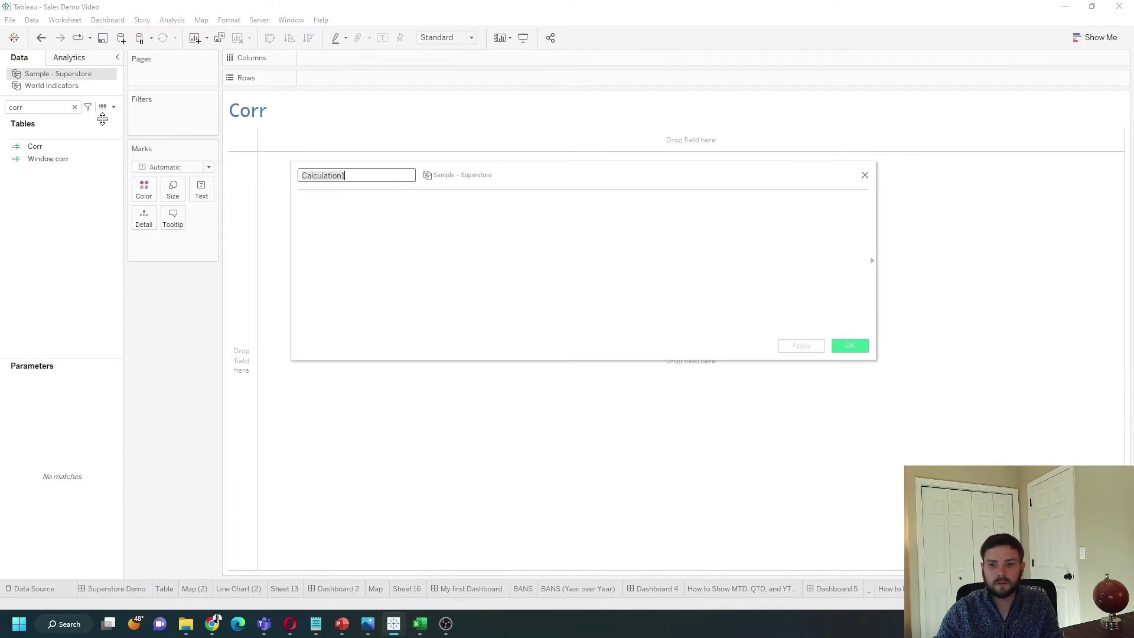
text(Corr)
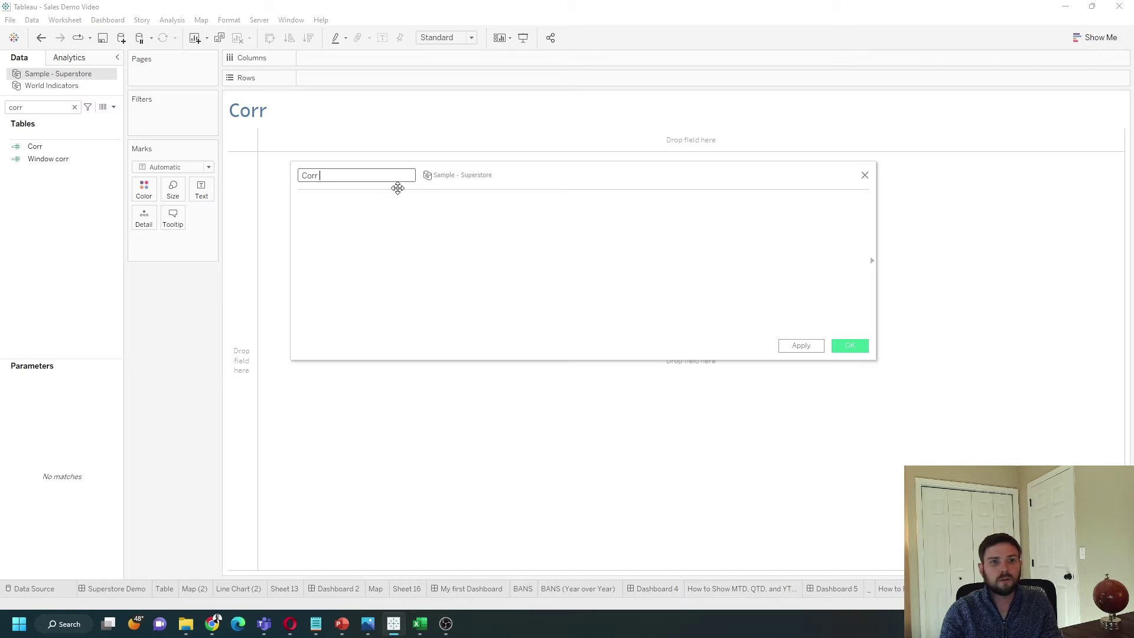
text( 1)
click(386, 222)
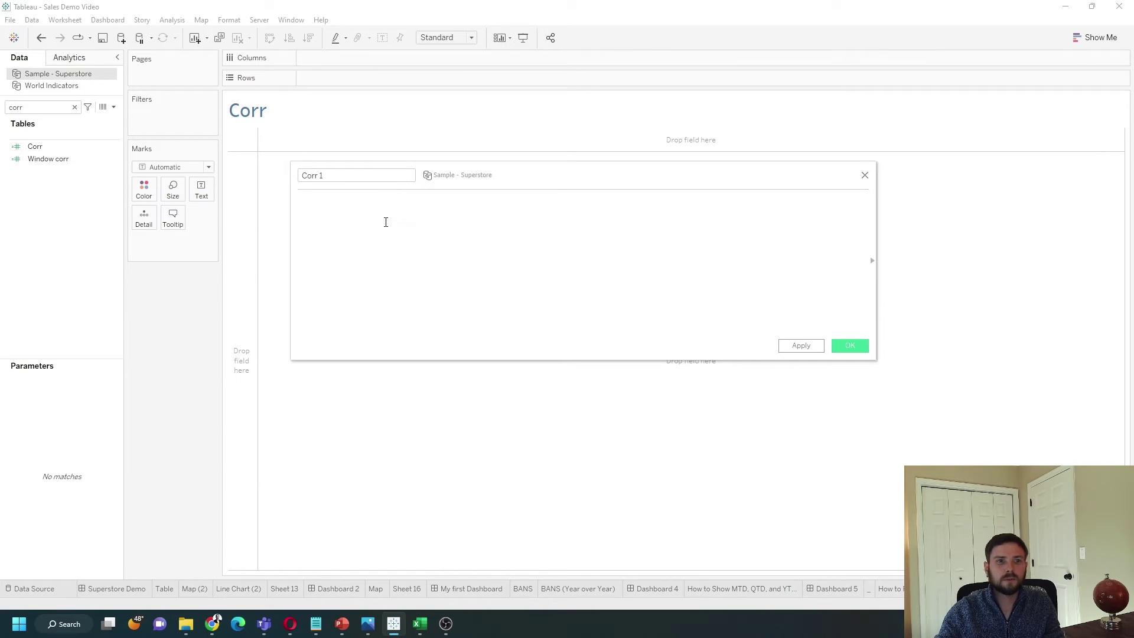
Define Corr 1 as CORR([Sales], [Profit]) and save the calculation.
text(corr)
key(Return)
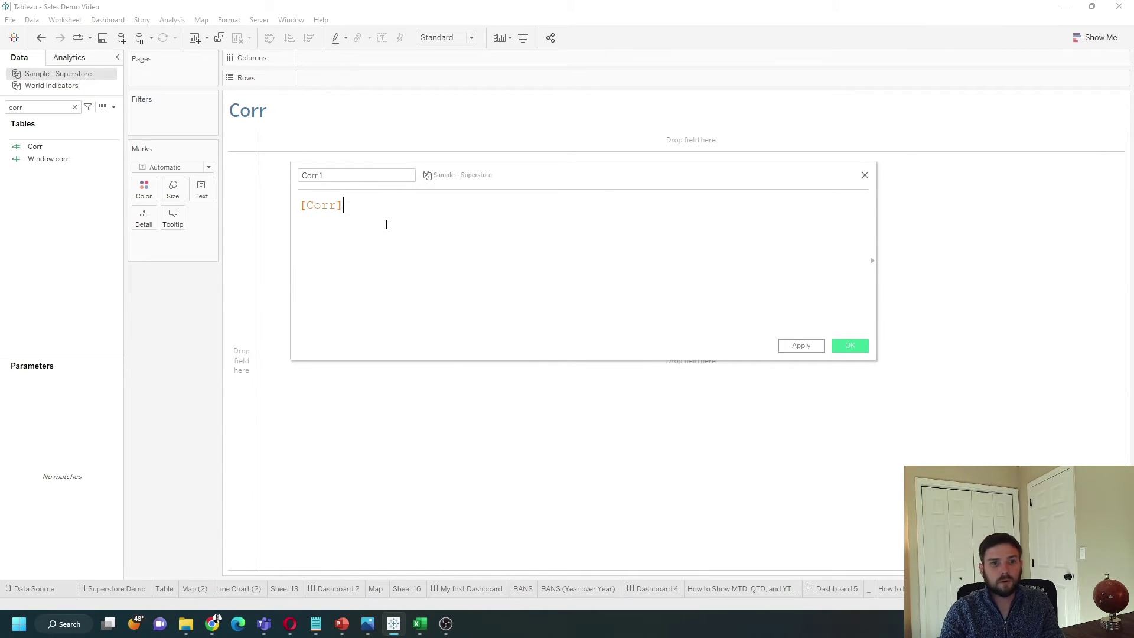
key(BackSpace)
key(BackSpace)
key(BackSpace)
key(BackSpace)
key(BackSpace)
key(BackSpace)
text(cor)
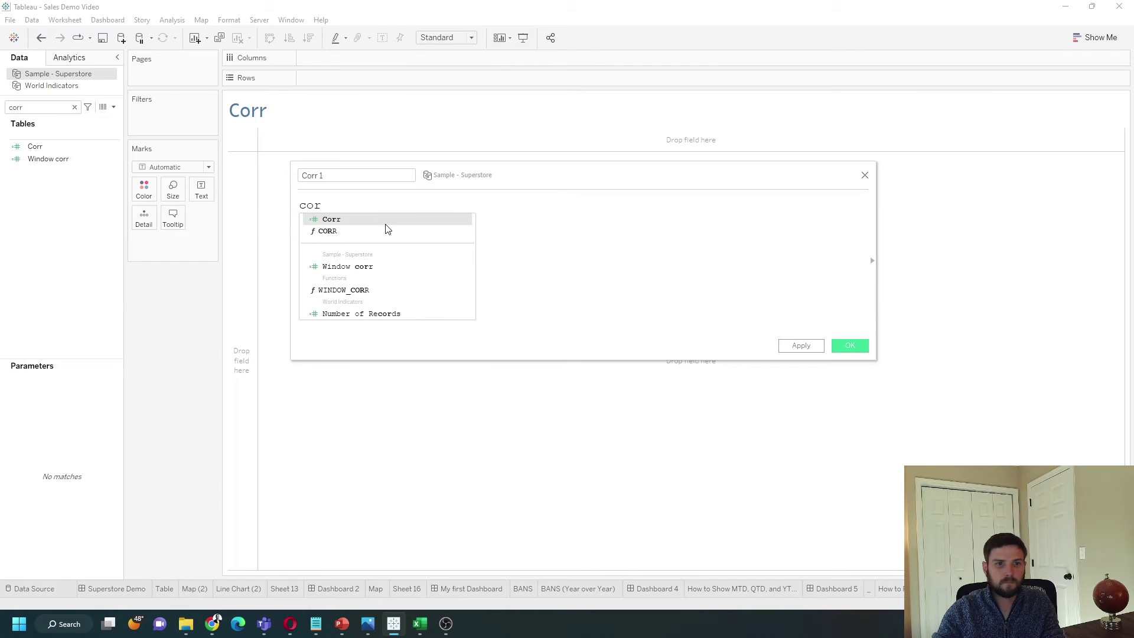
click(386, 231)
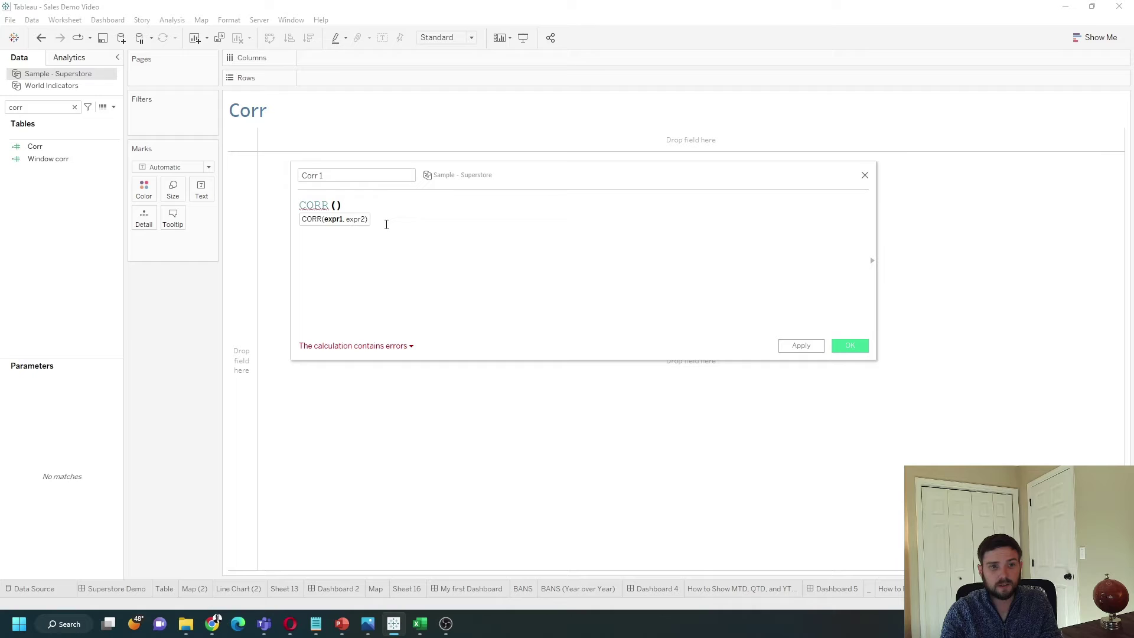
text(sa)
key(Return)
text(, profi)
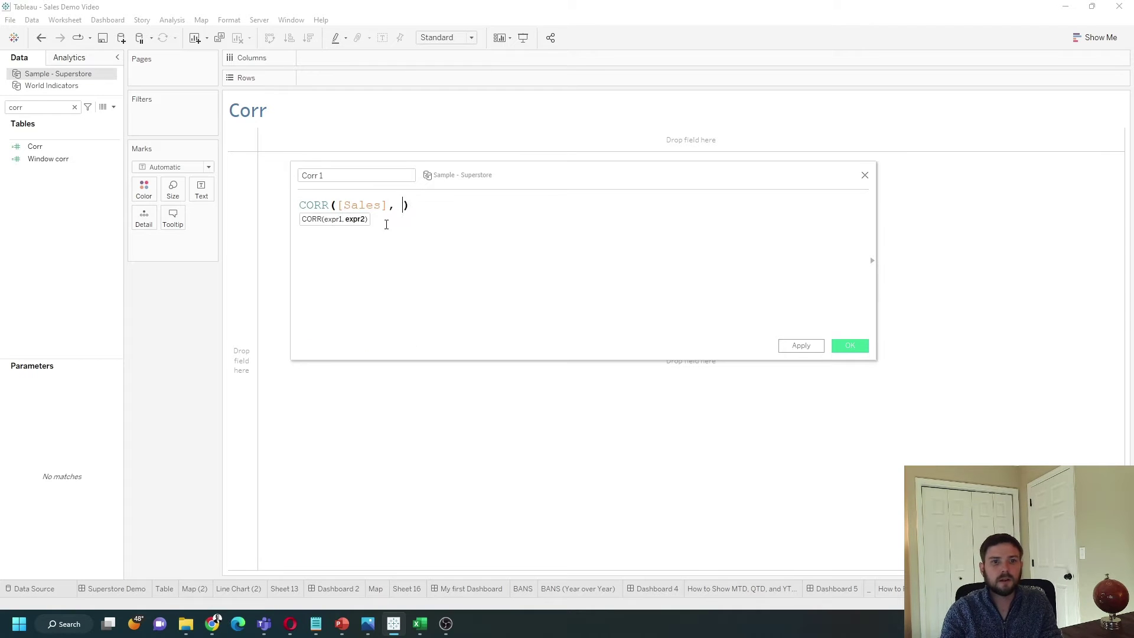
key(Return)
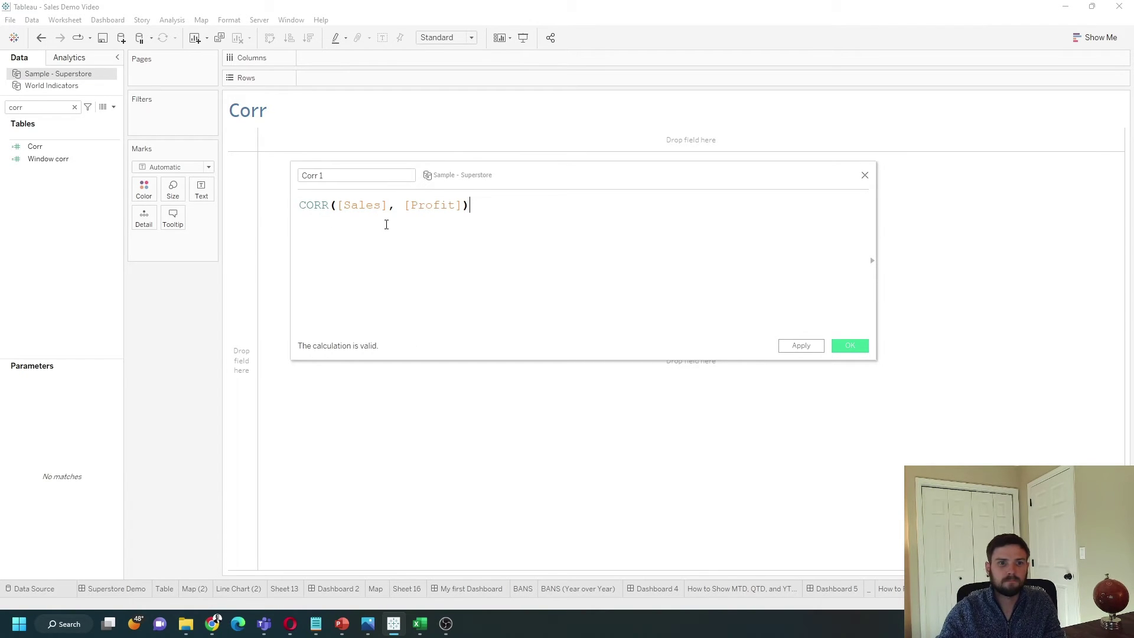
click(801, 346)
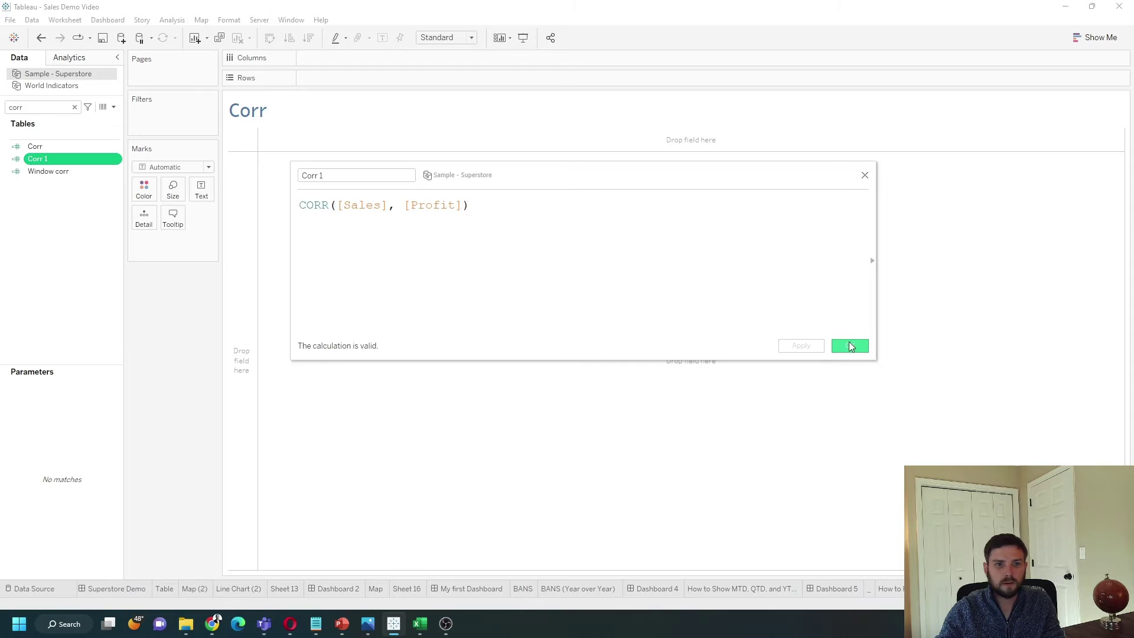
click(850, 346)
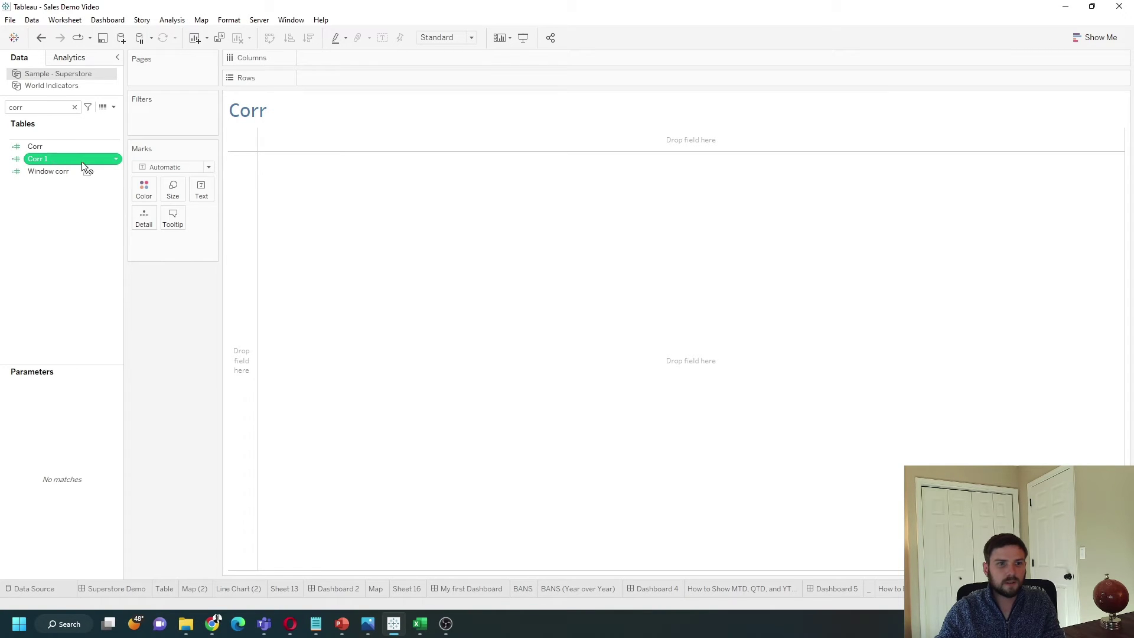
Put Corr 1 on the Text card so the sheet shows 0.4791.
drag(82, 161, 201, 190)
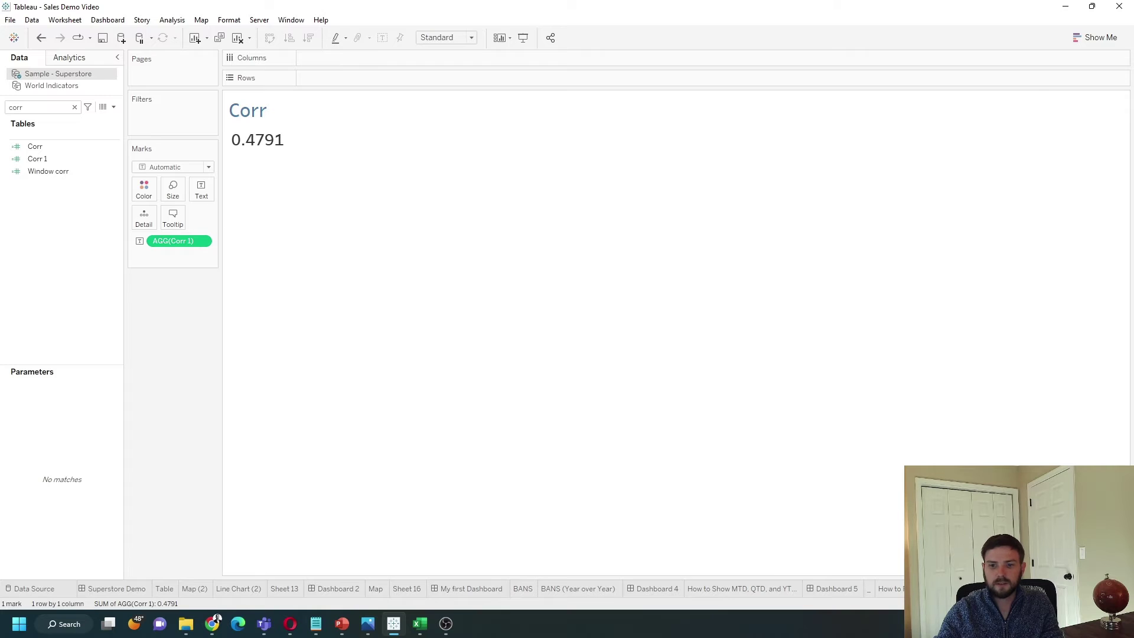
On the Sales vs Profit scatter plot sheet, add Corr 1 to the Detail card.
click(889, 588)
click(53, 158)
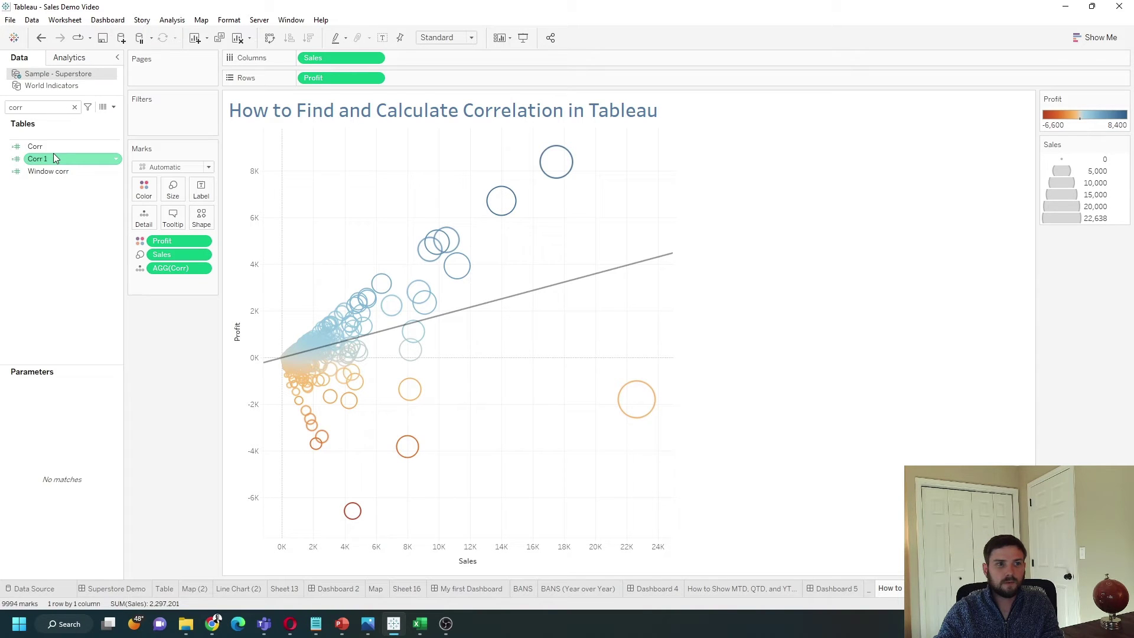
click(50, 159)
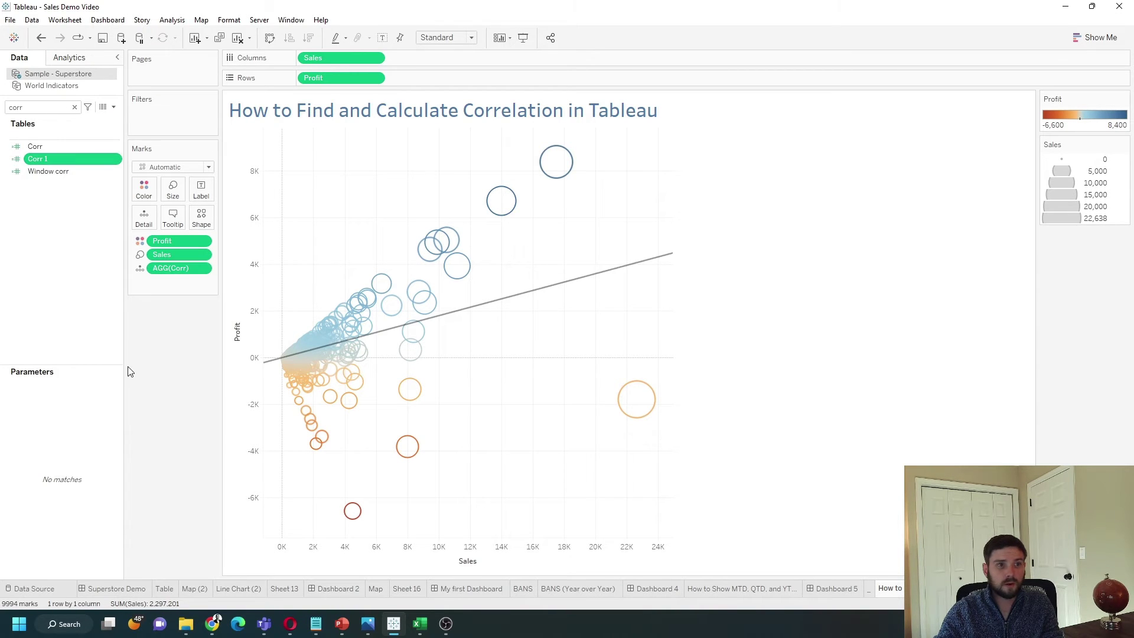
drag(50, 158, 144, 224)
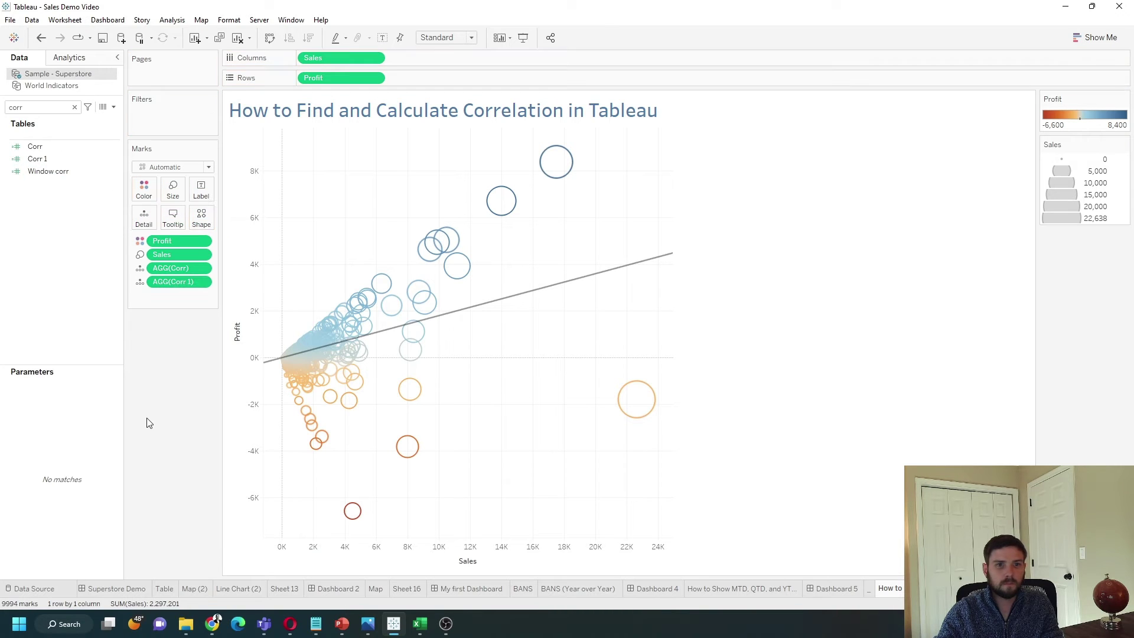
Append the AGG(Corr 1) value to the scatter plot title, which shows None.
double_click(381, 116)
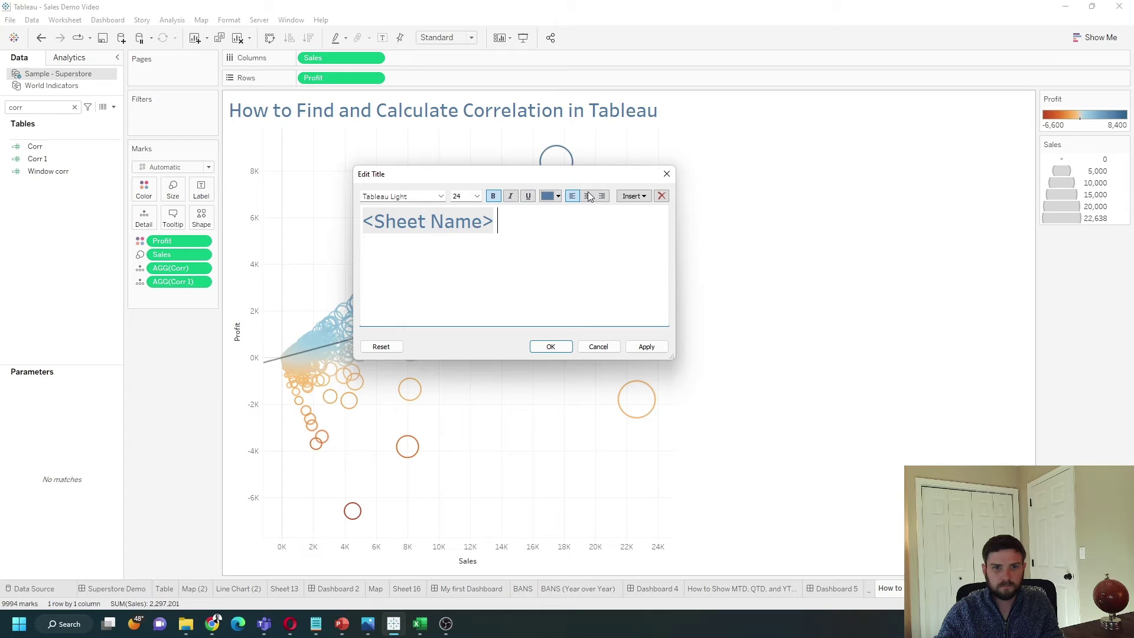
click(642, 197)
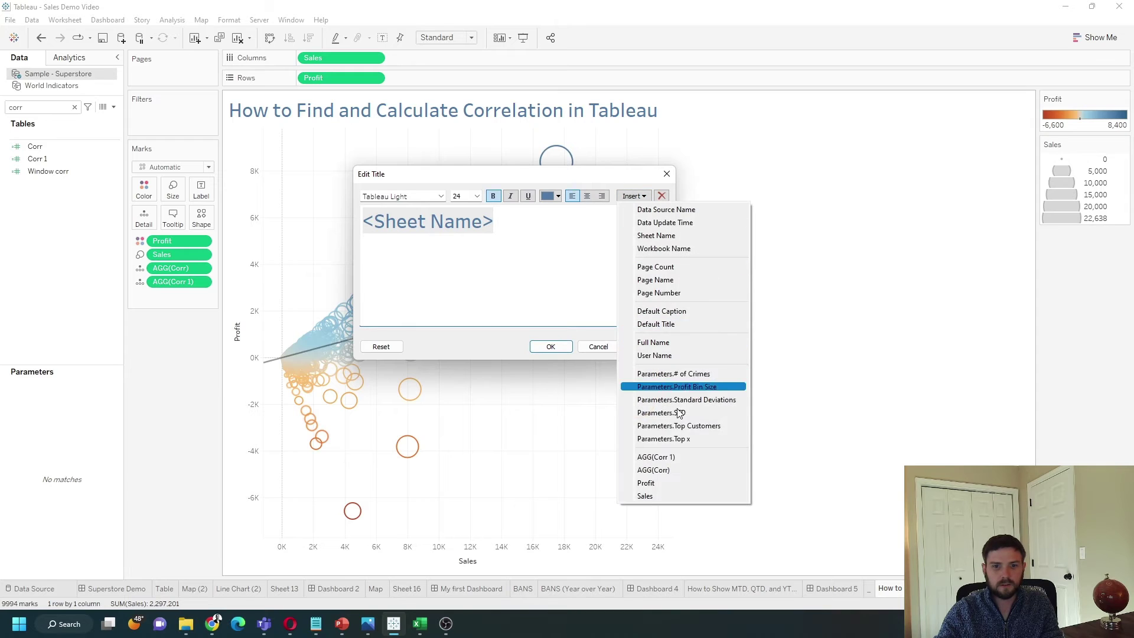
click(676, 467)
drag(612, 223, 498, 224)
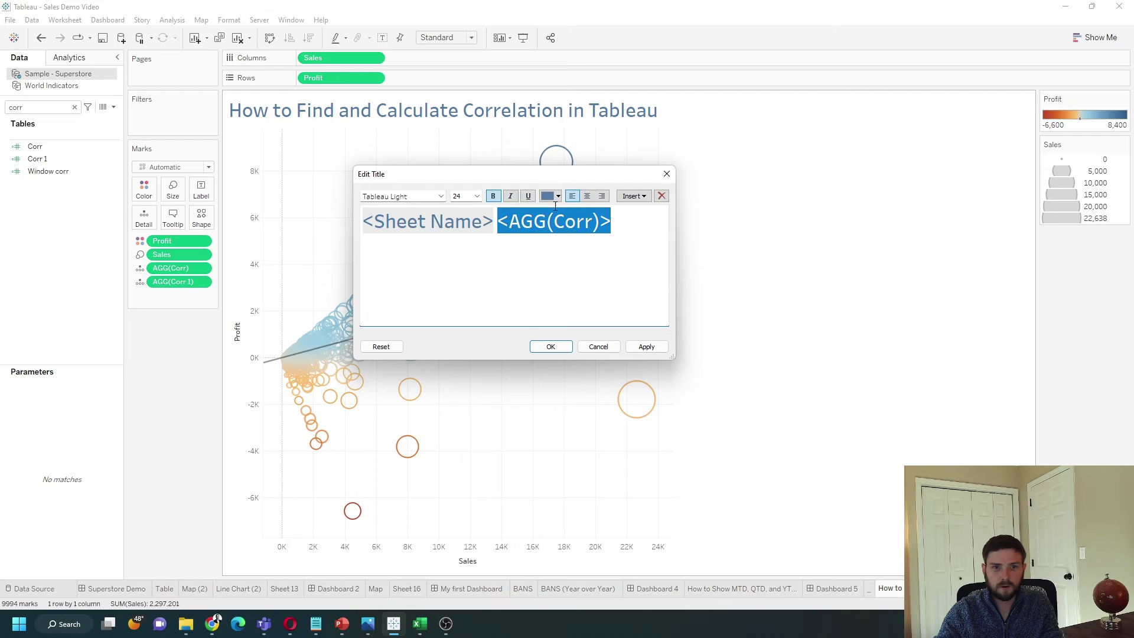
click(646, 197)
click(678, 468)
click(646, 346)
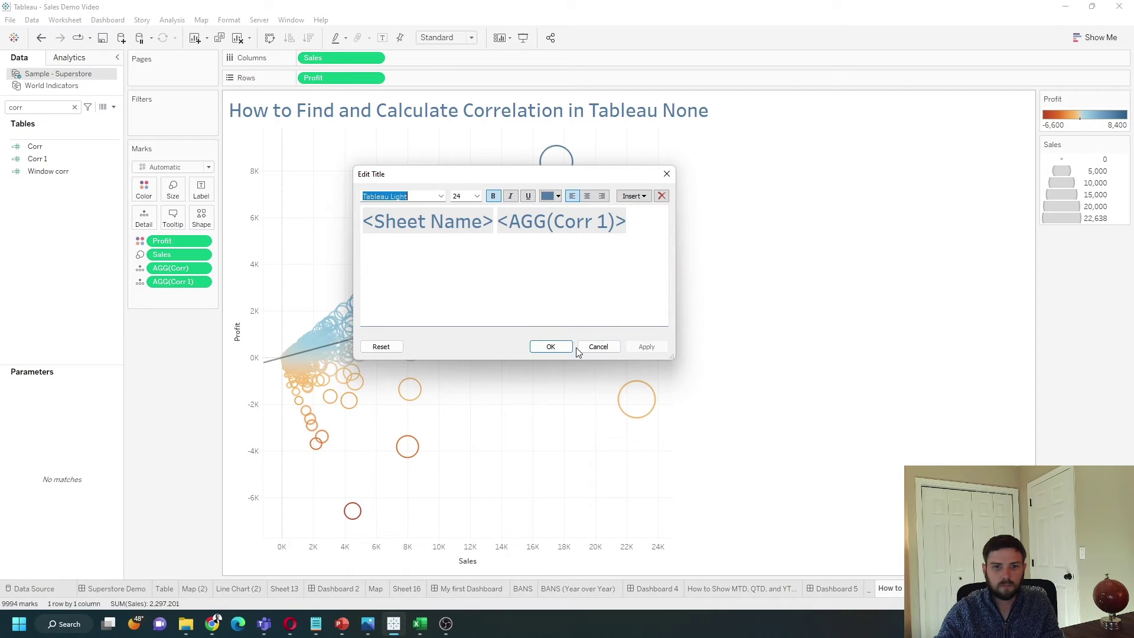
click(558, 348)
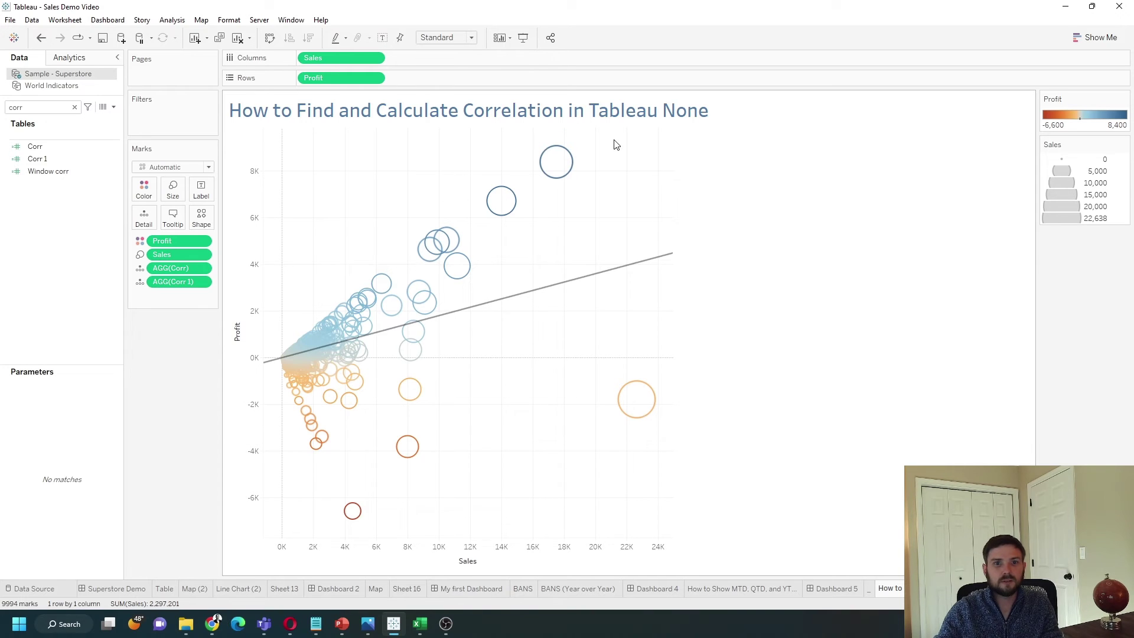
mouse_move(447, 229)
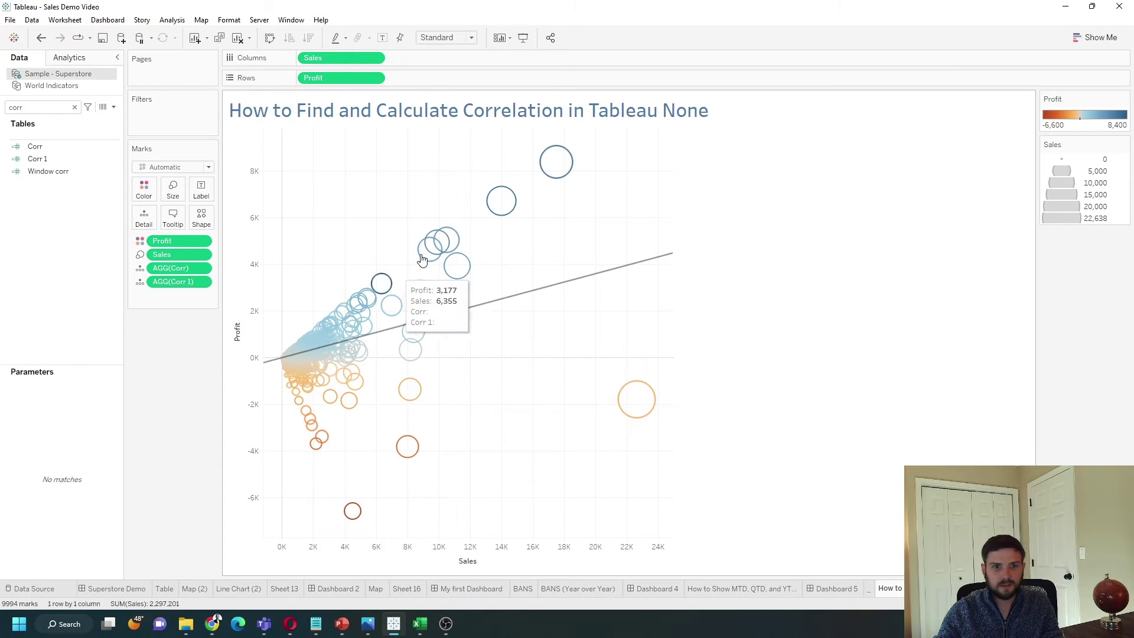
mouse_move(566, 155)
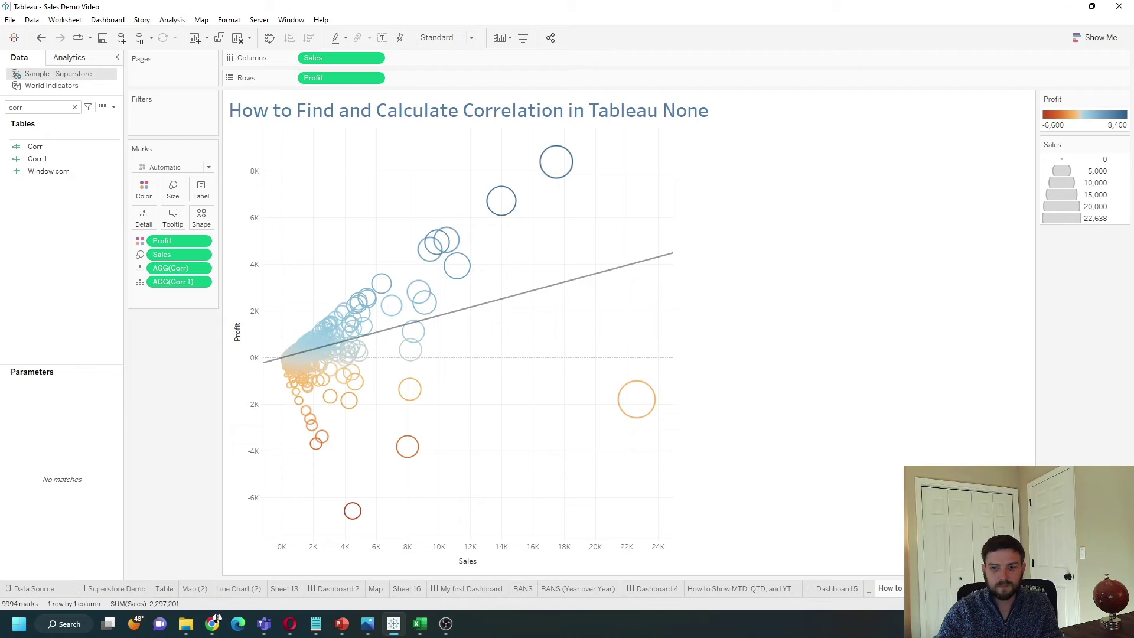
click(922, 588)
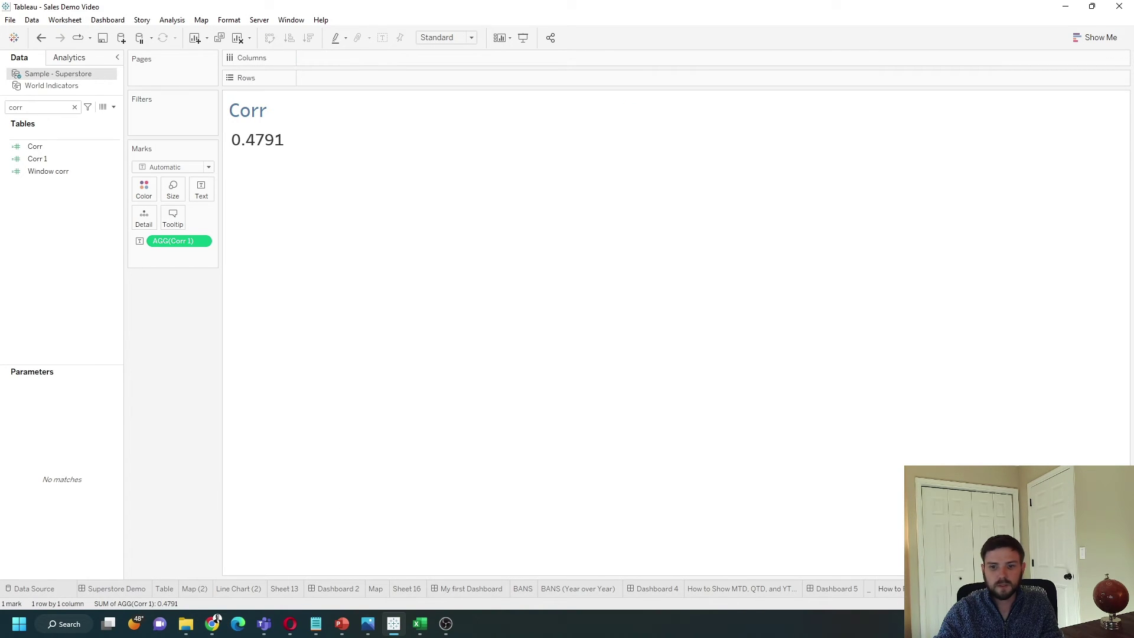
key(ctrl+Page_Up)
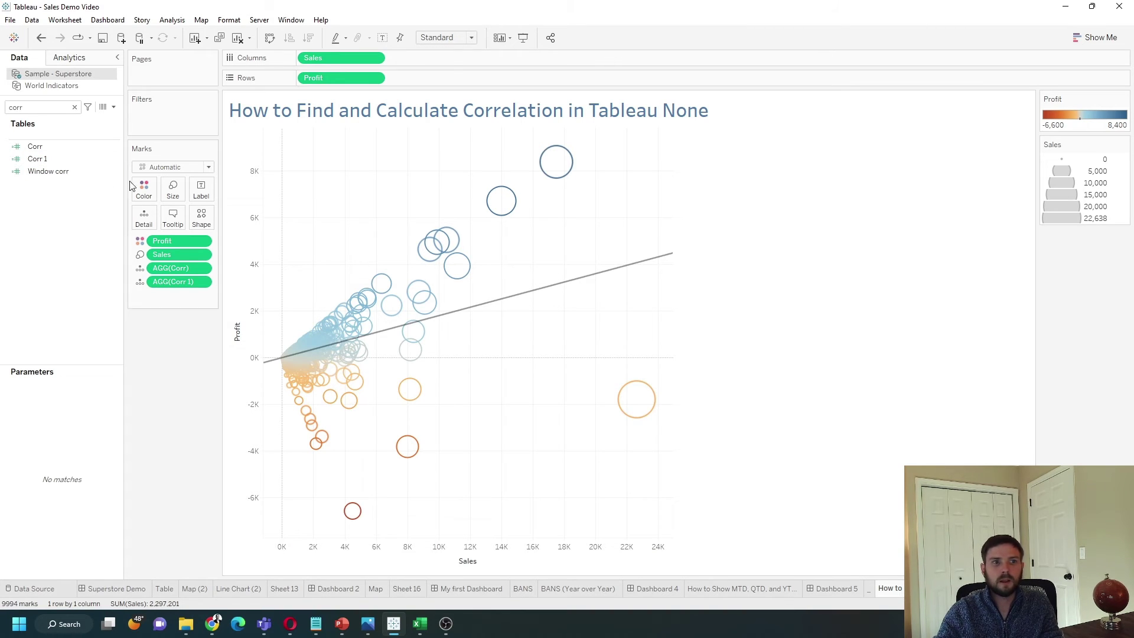
Start a new calculated field named 'Window Corr 1'.
click(114, 108)
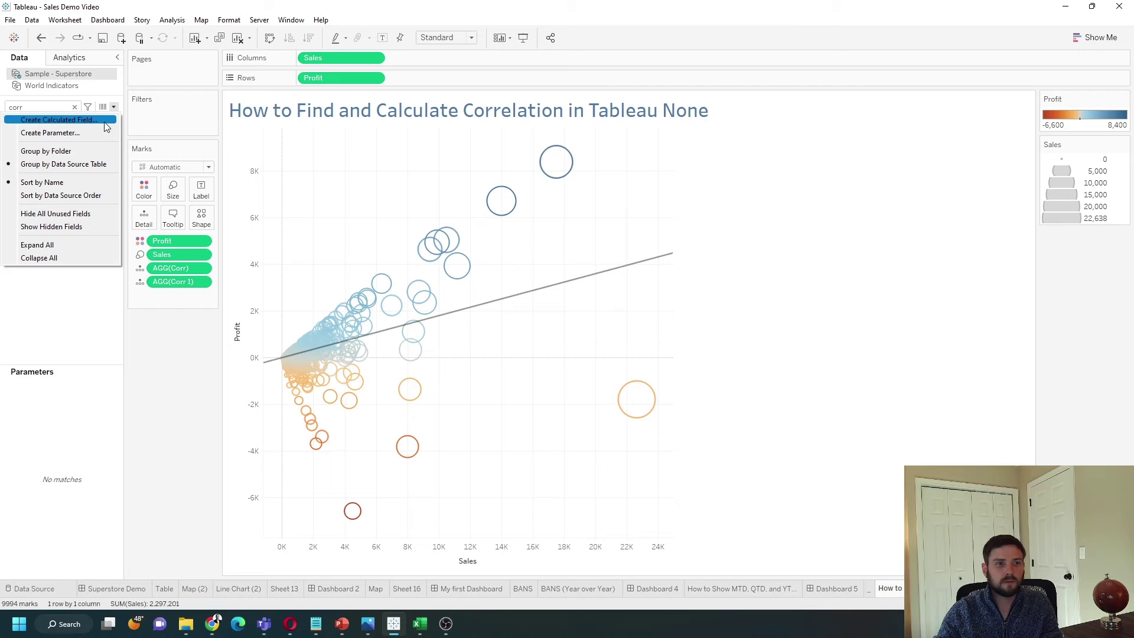
click(106, 122)
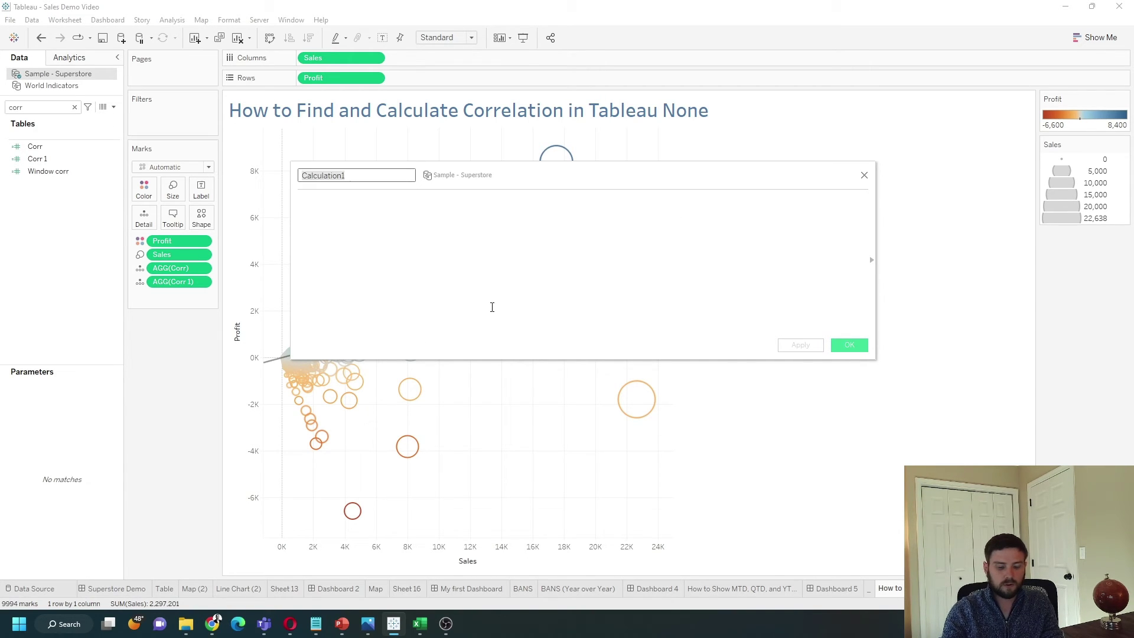
text(Window Corr 1)
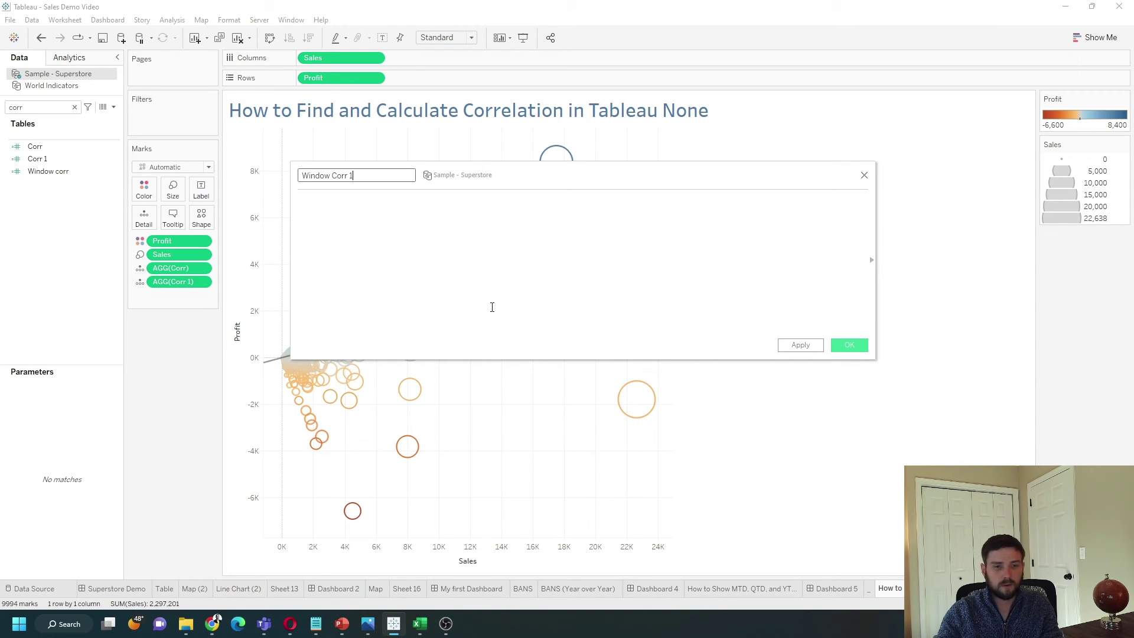
click(492, 307)
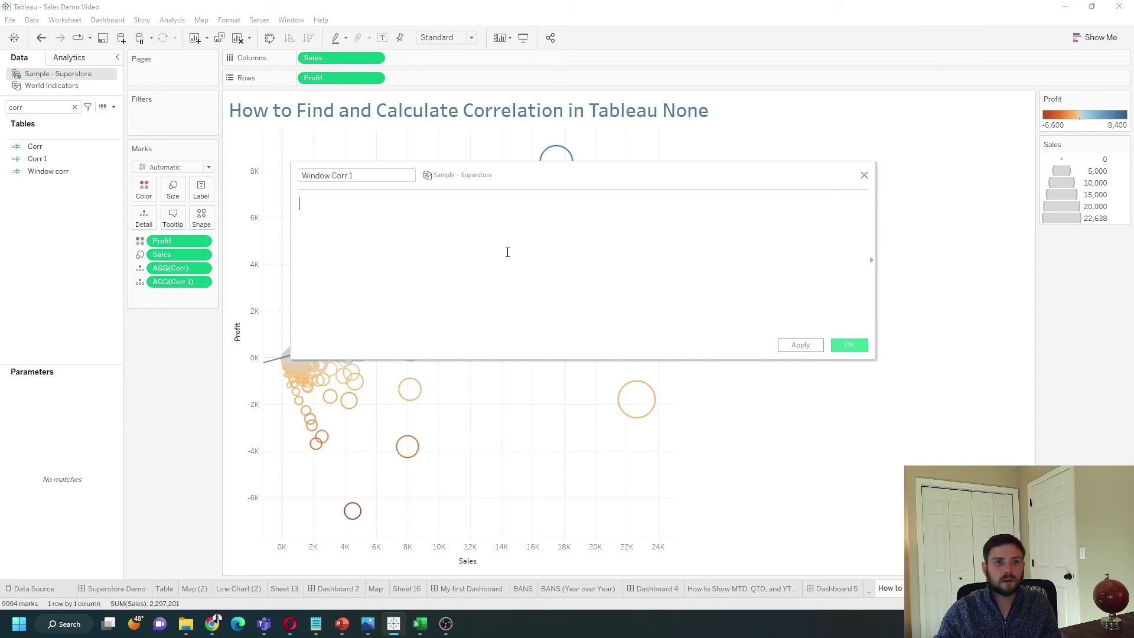
Enter the formula WINDOW_CORR(sum([Sales]), sum([Profit])), verify its brackets, and apply it.
text(windo)
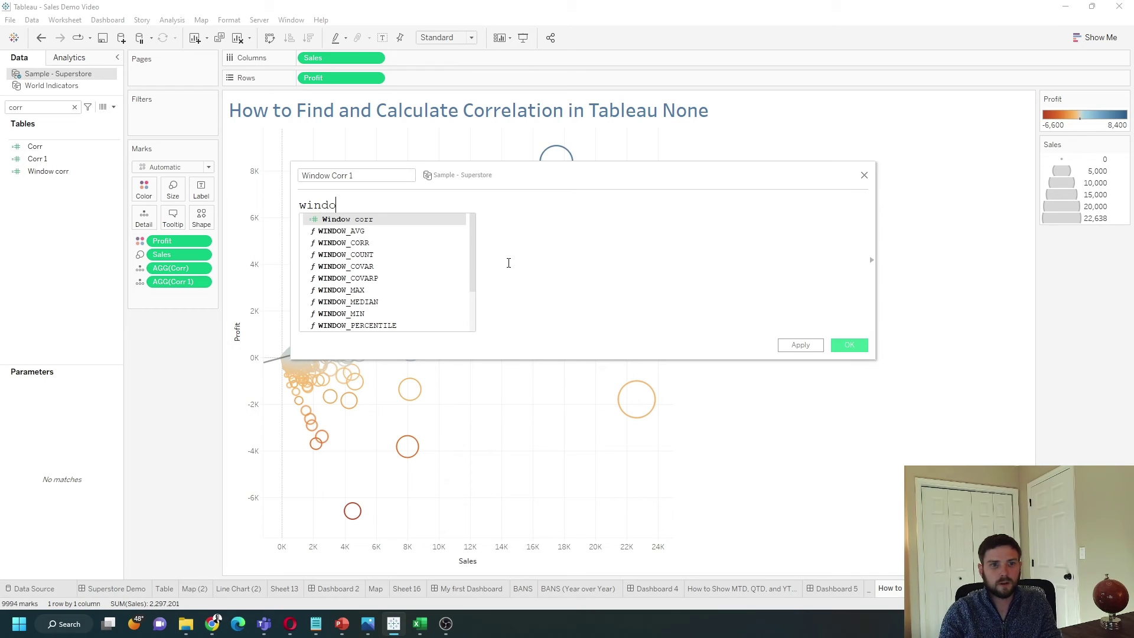
text(w_c)
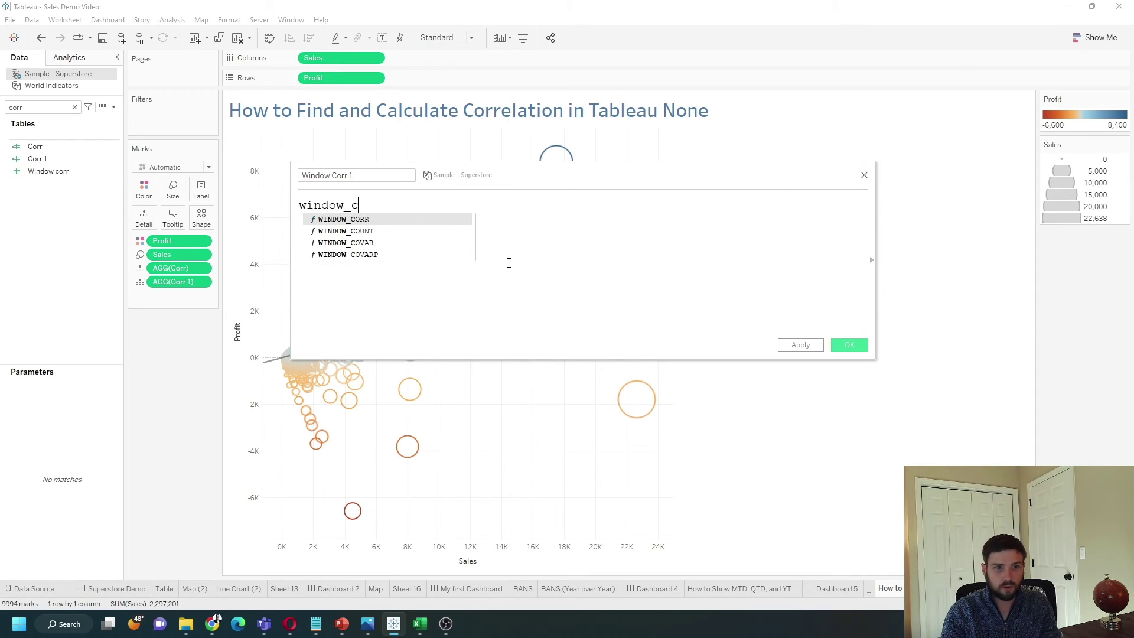
text(orr()
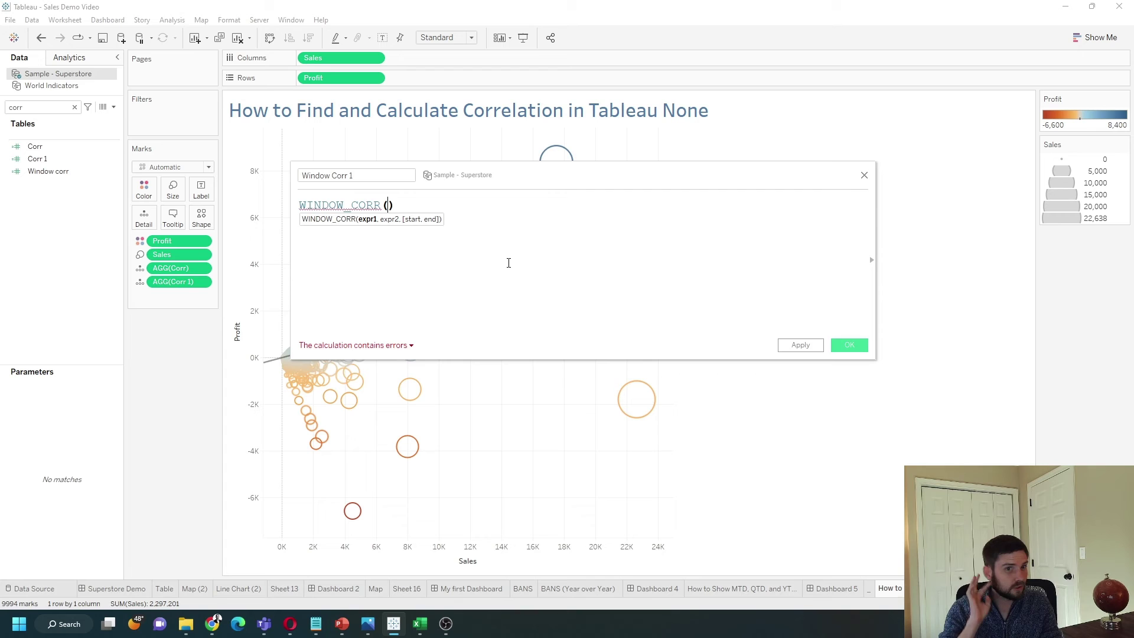
text(sum()
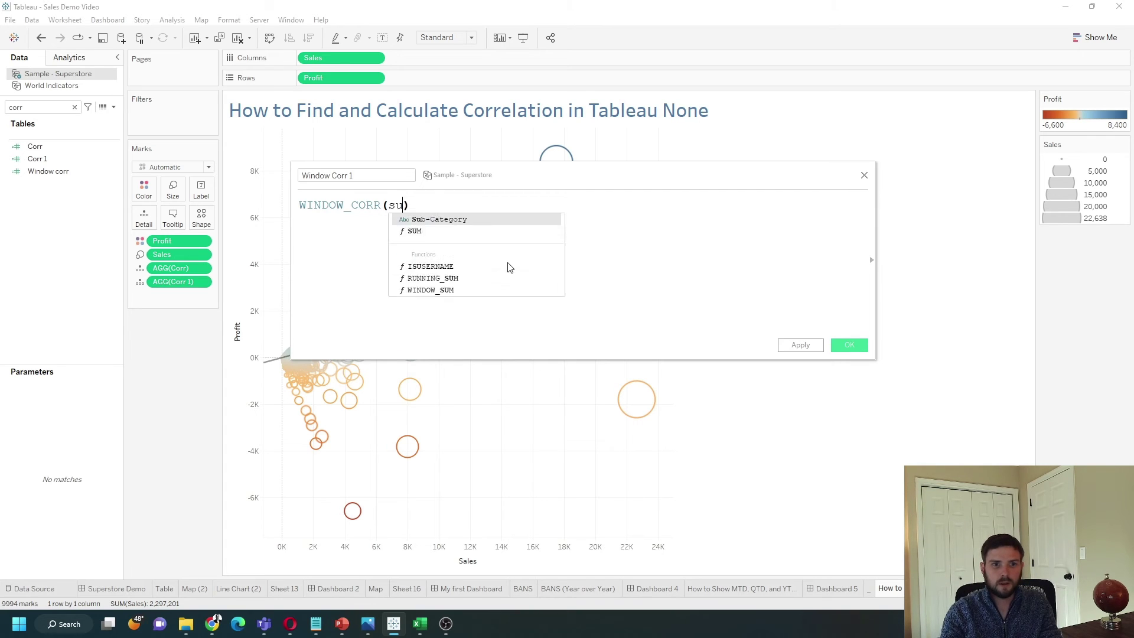
text([Sales]), )
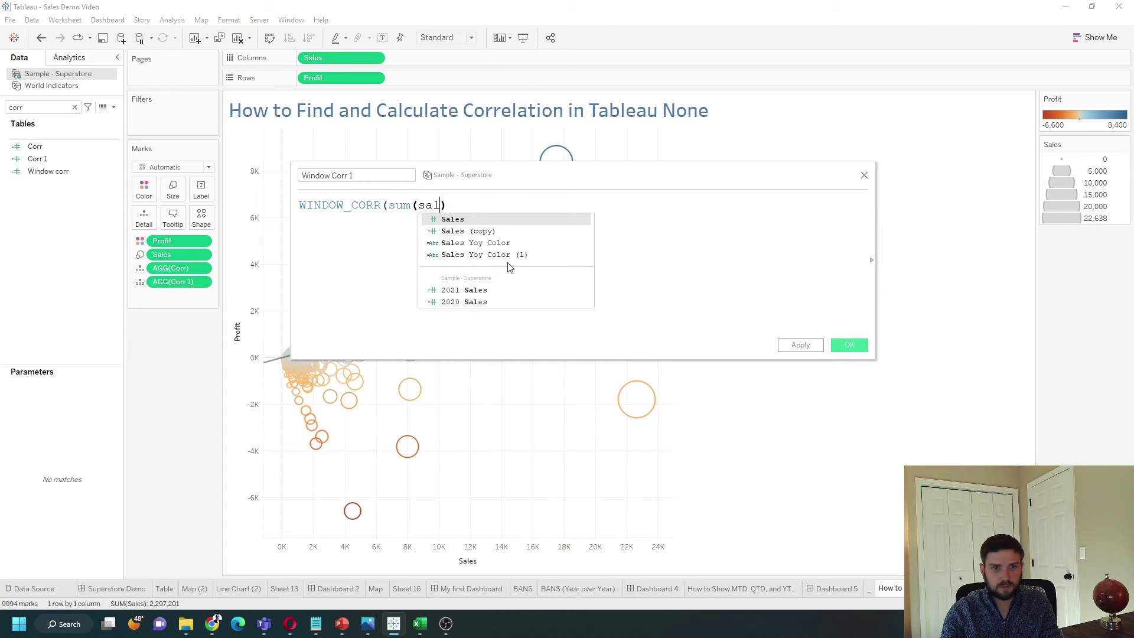
text(sum([Profit])
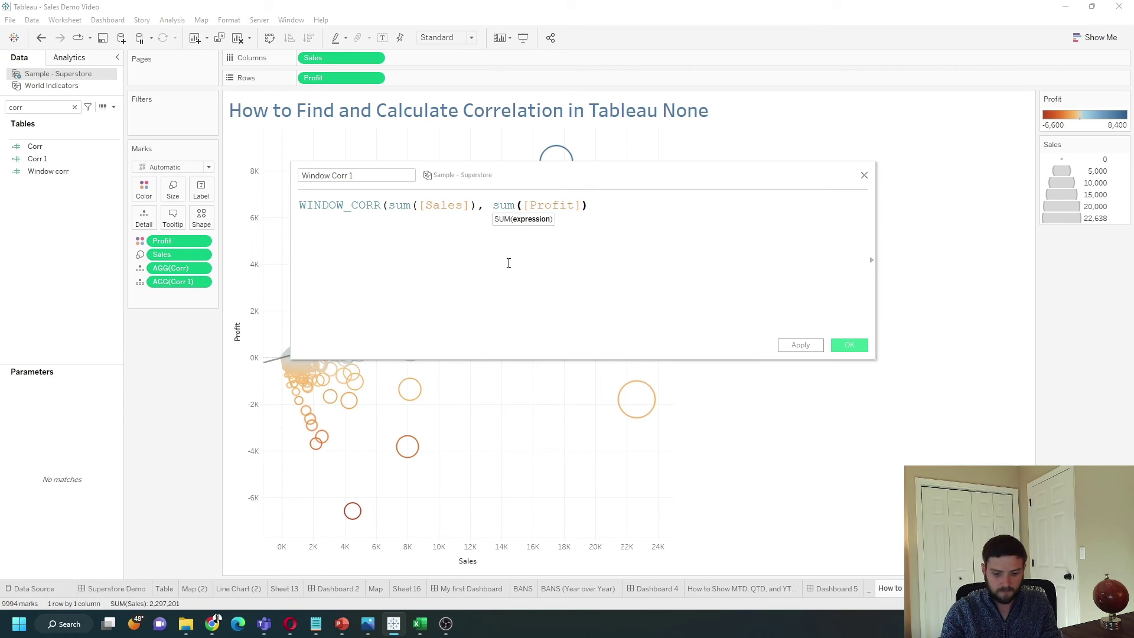
text())
click(536, 206)
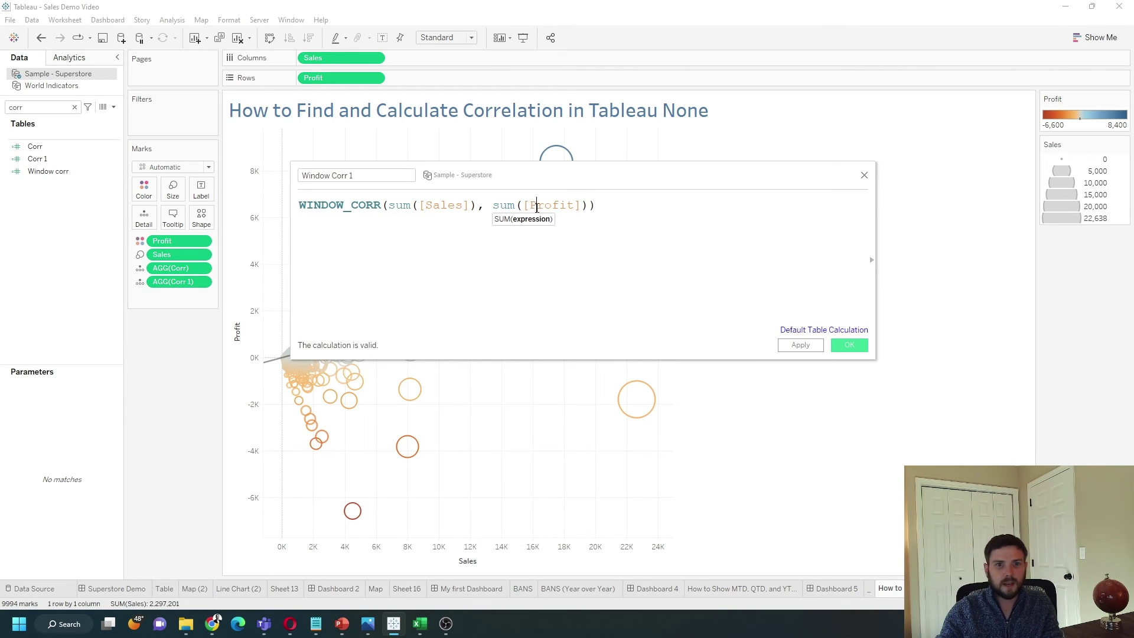
click(585, 205)
click(368, 207)
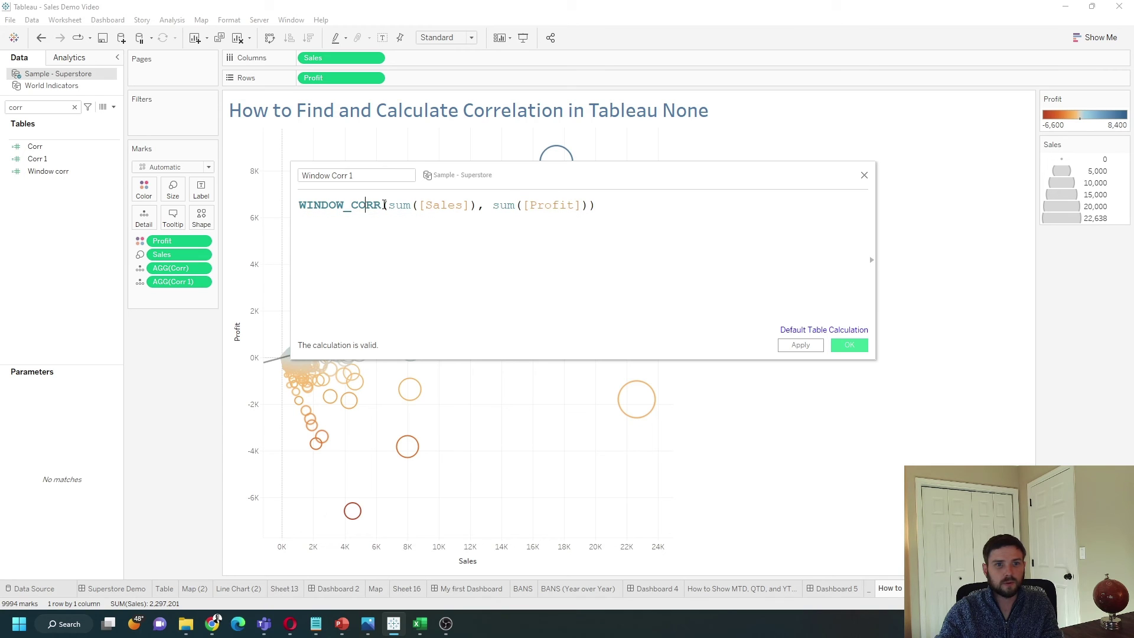
double_click(368, 207)
click(440, 230)
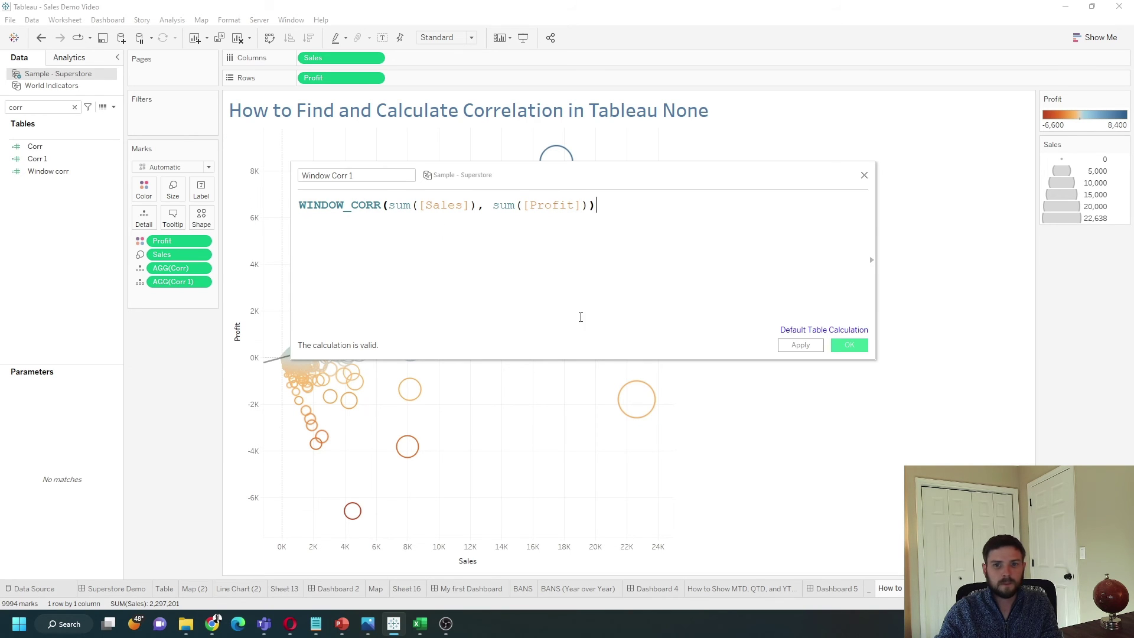
click(800, 345)
Add Window Corr 1 to Detail and replace the title's Corr 1 value with it, showing 0.4791.
click(849, 345)
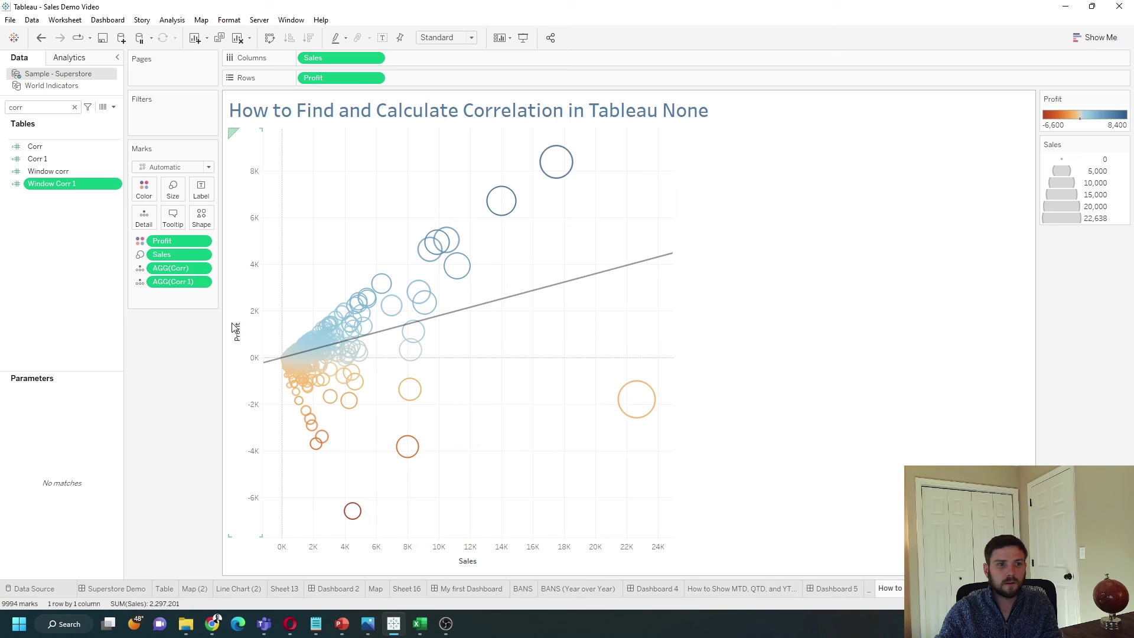
drag(68, 183, 147, 226)
double_click(459, 117)
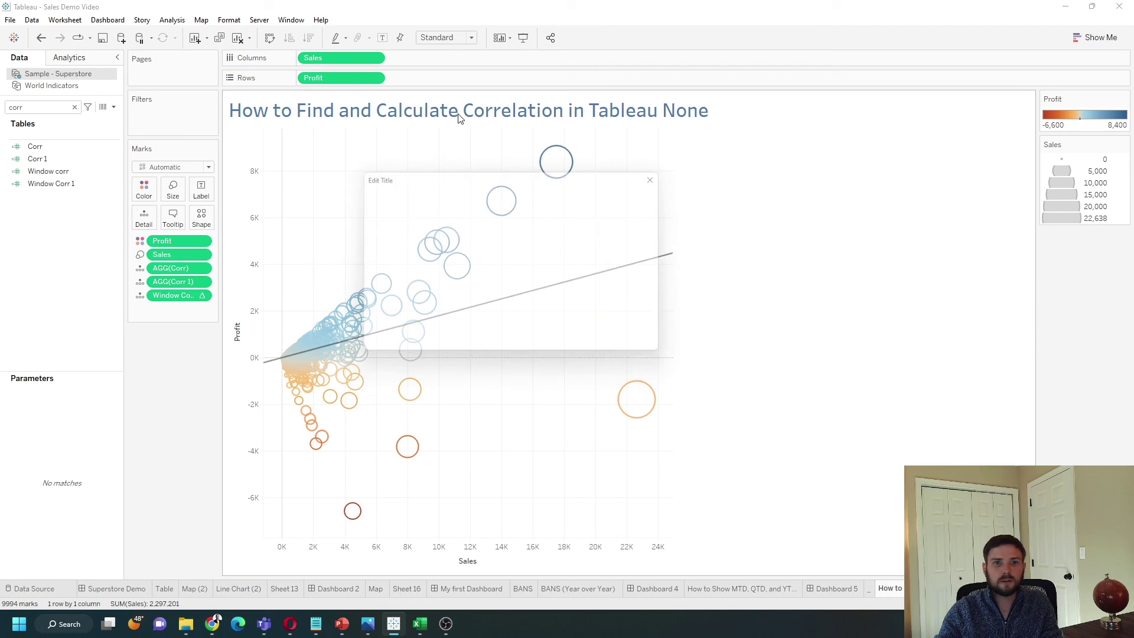
drag(636, 229, 496, 224)
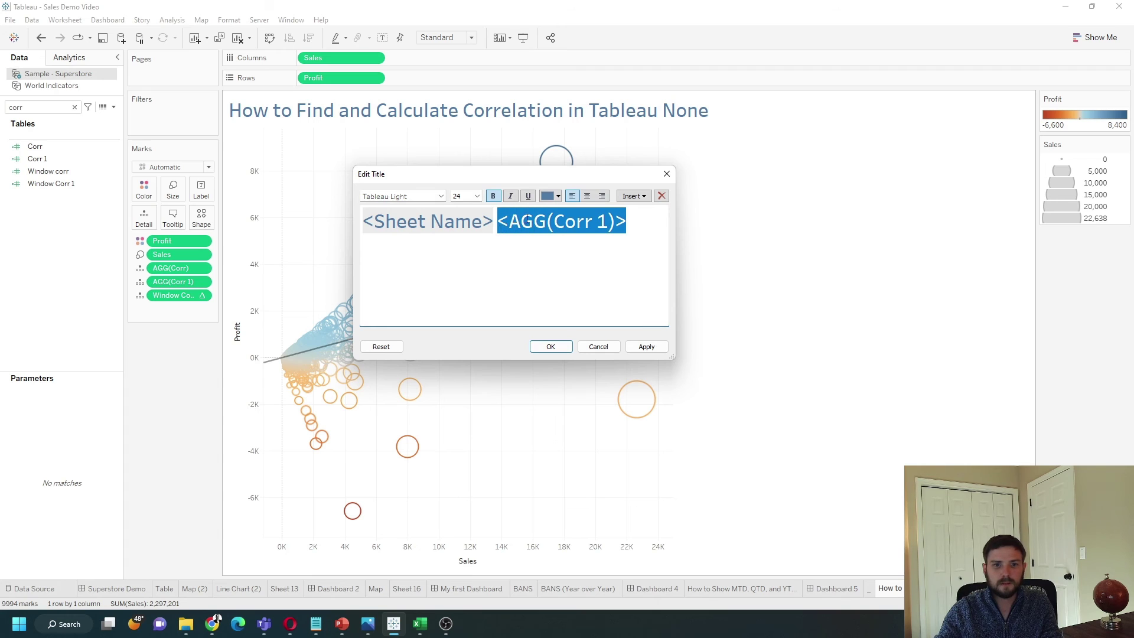
click(638, 202)
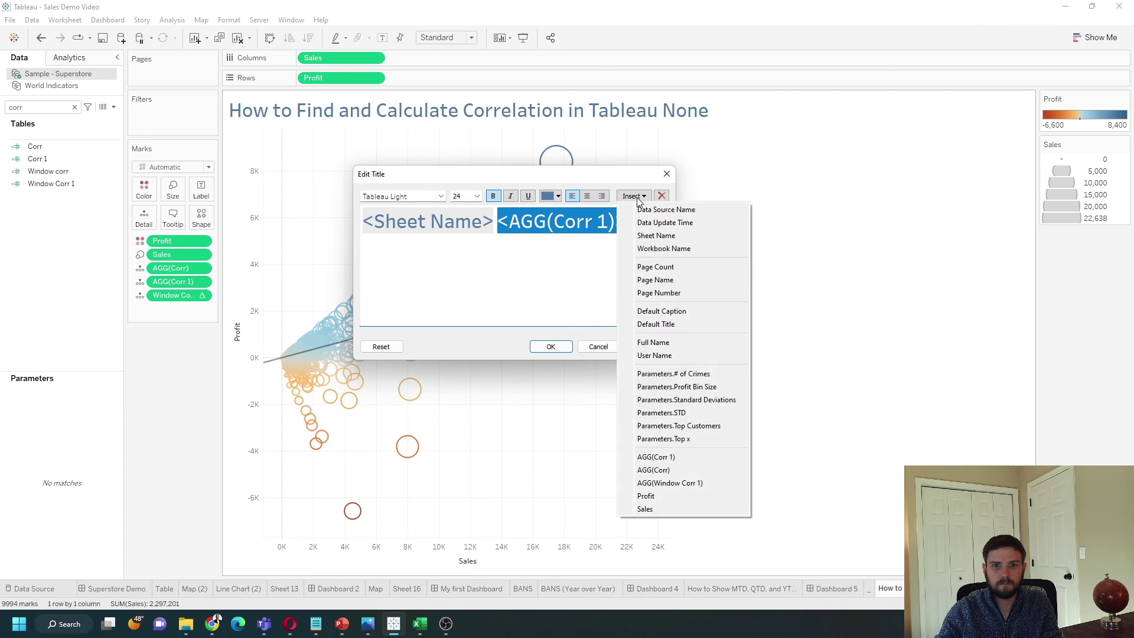
click(708, 483)
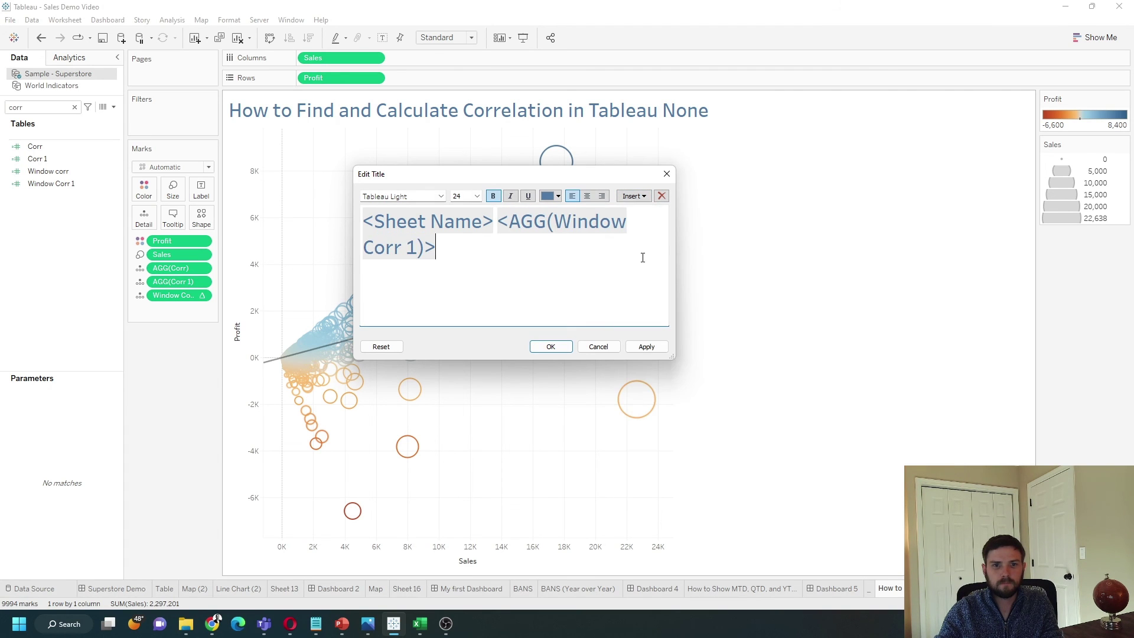
click(647, 347)
click(551, 346)
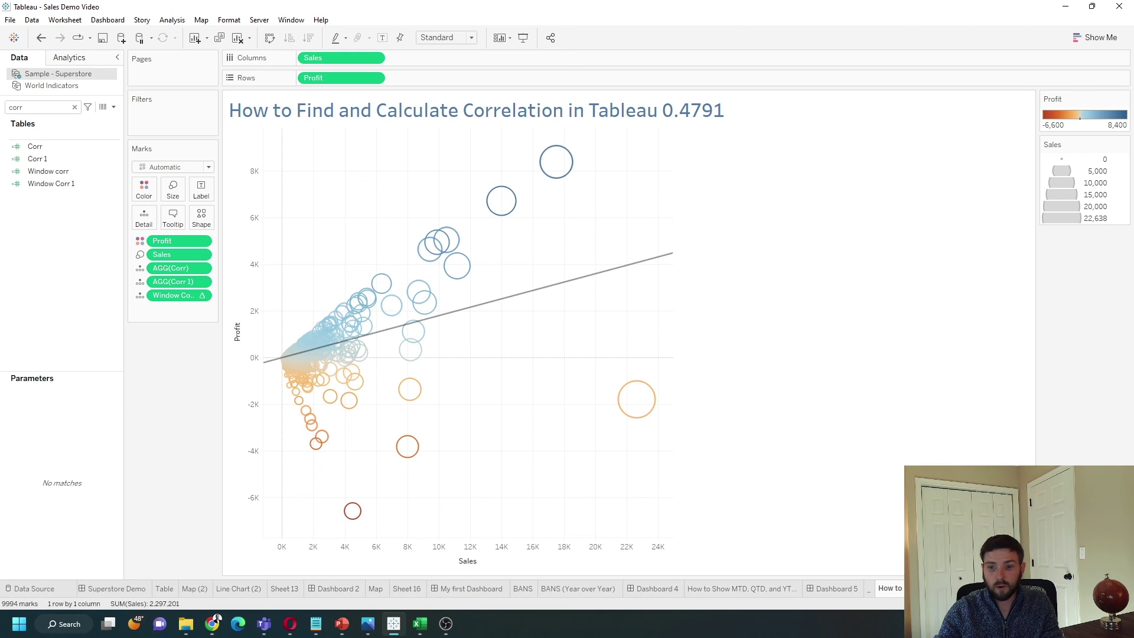
key(ctrl+Tab)
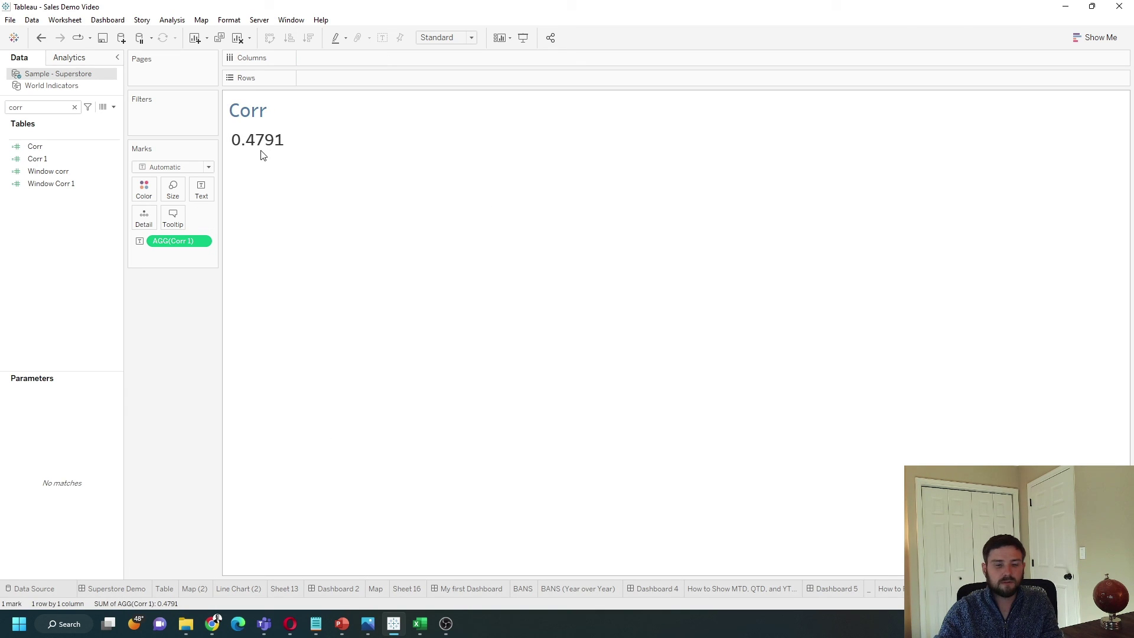
click(93, 150)
drag(95, 156, 764, 398)
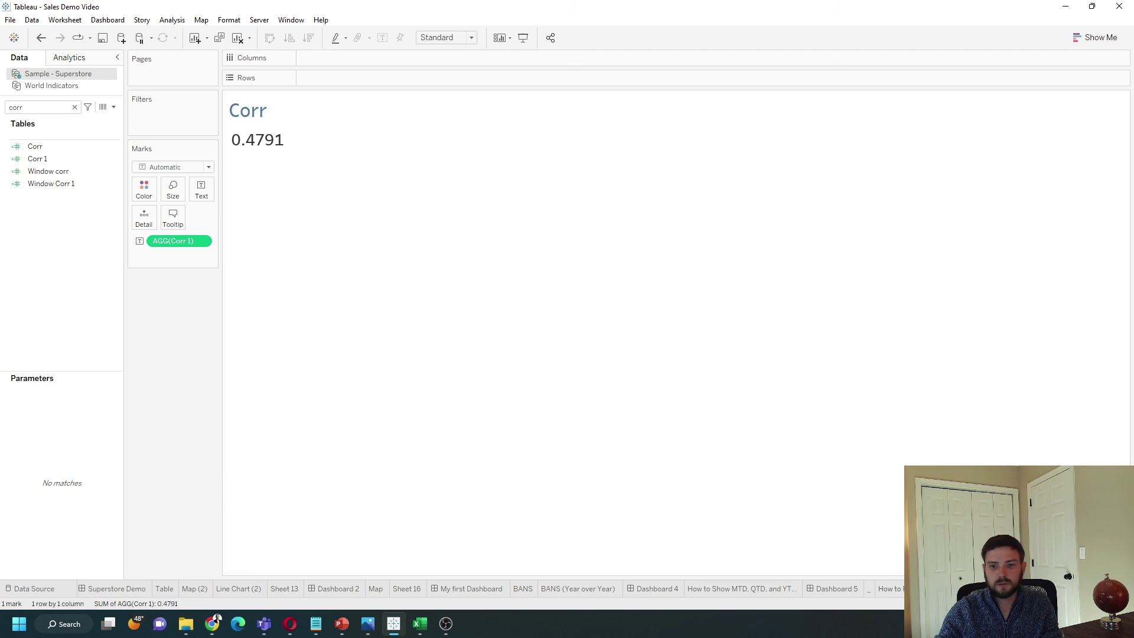
click(890, 588)
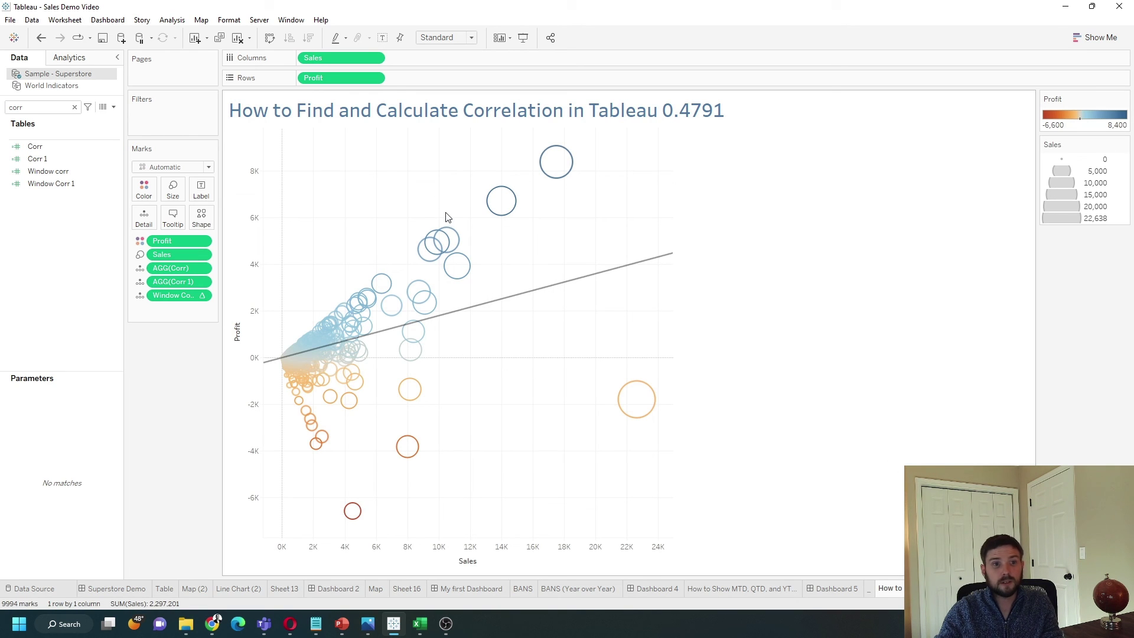